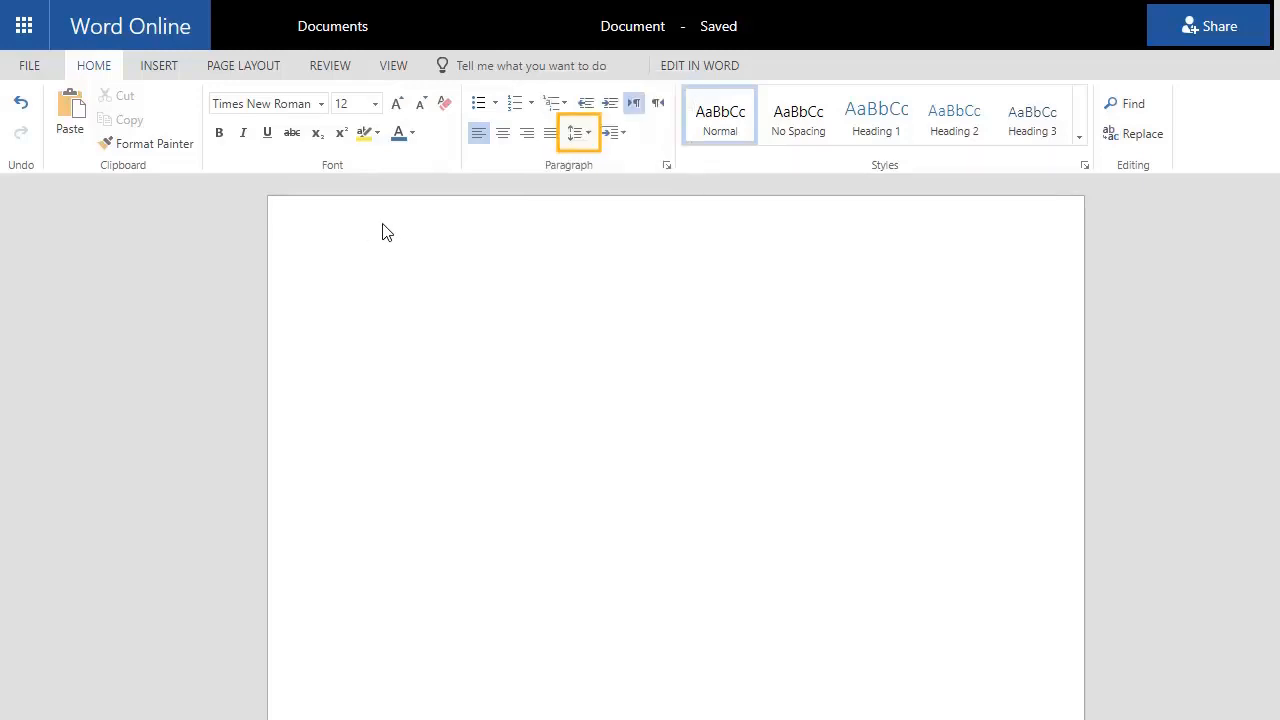
# Set line spacing to 2 and apply Normal one-inch margins on all sides
pyautogui.click(587, 134)
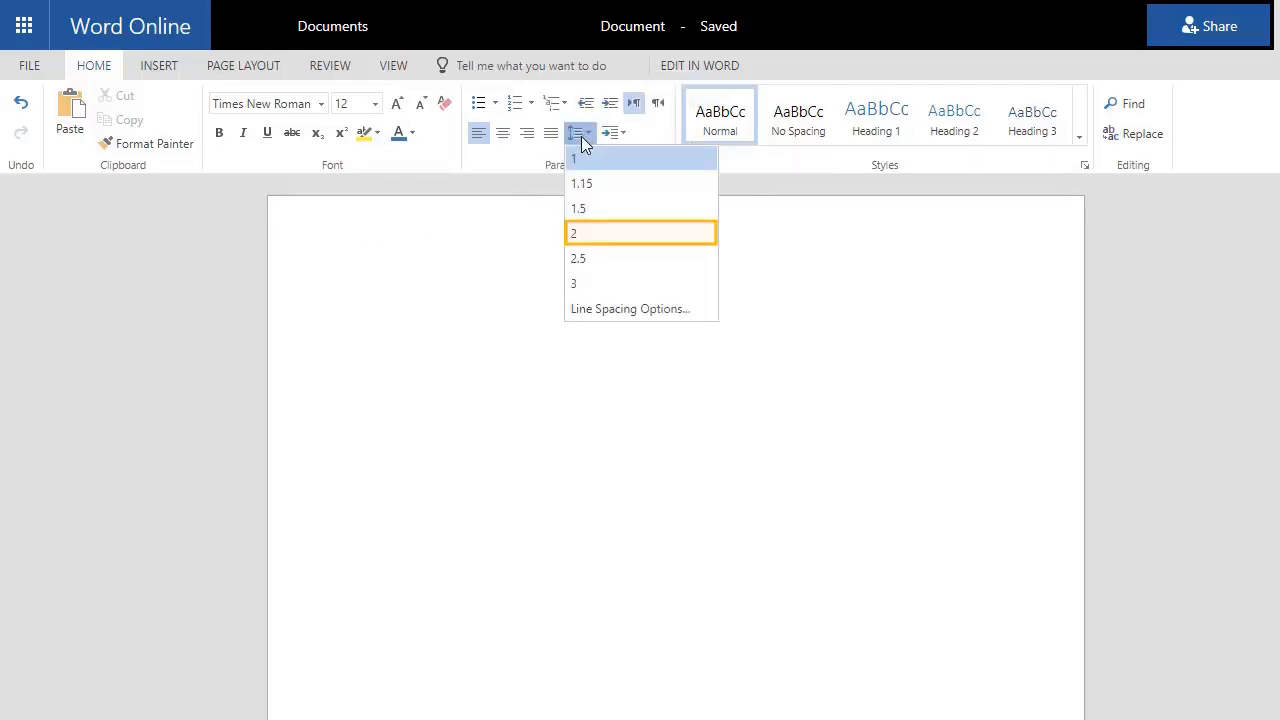
pyautogui.click(576, 234)
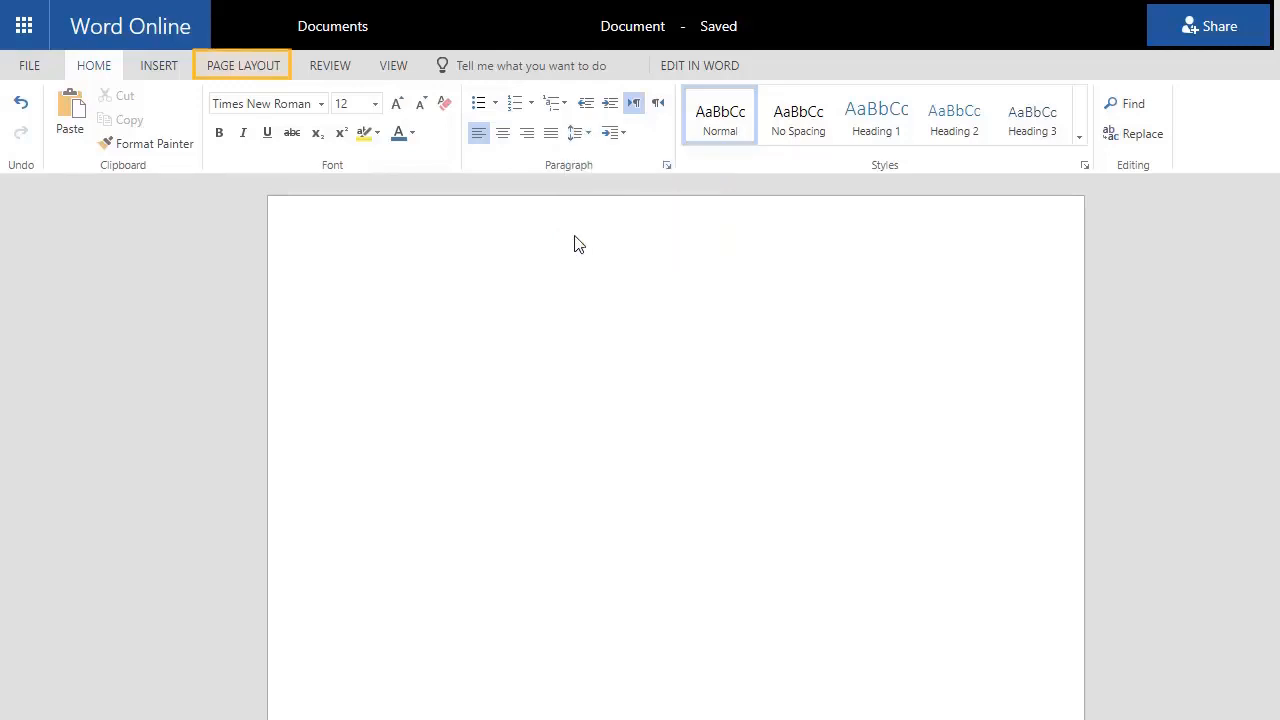
pyautogui.click(244, 70)
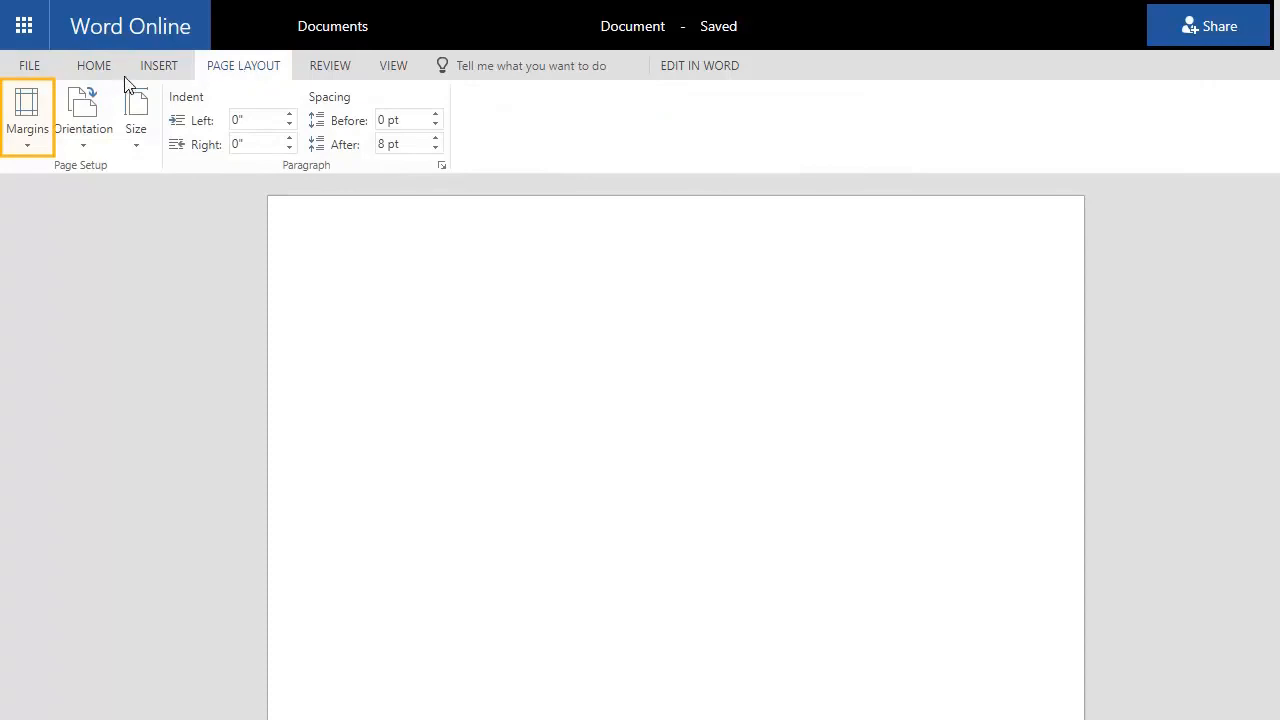
pyautogui.click(32, 141)
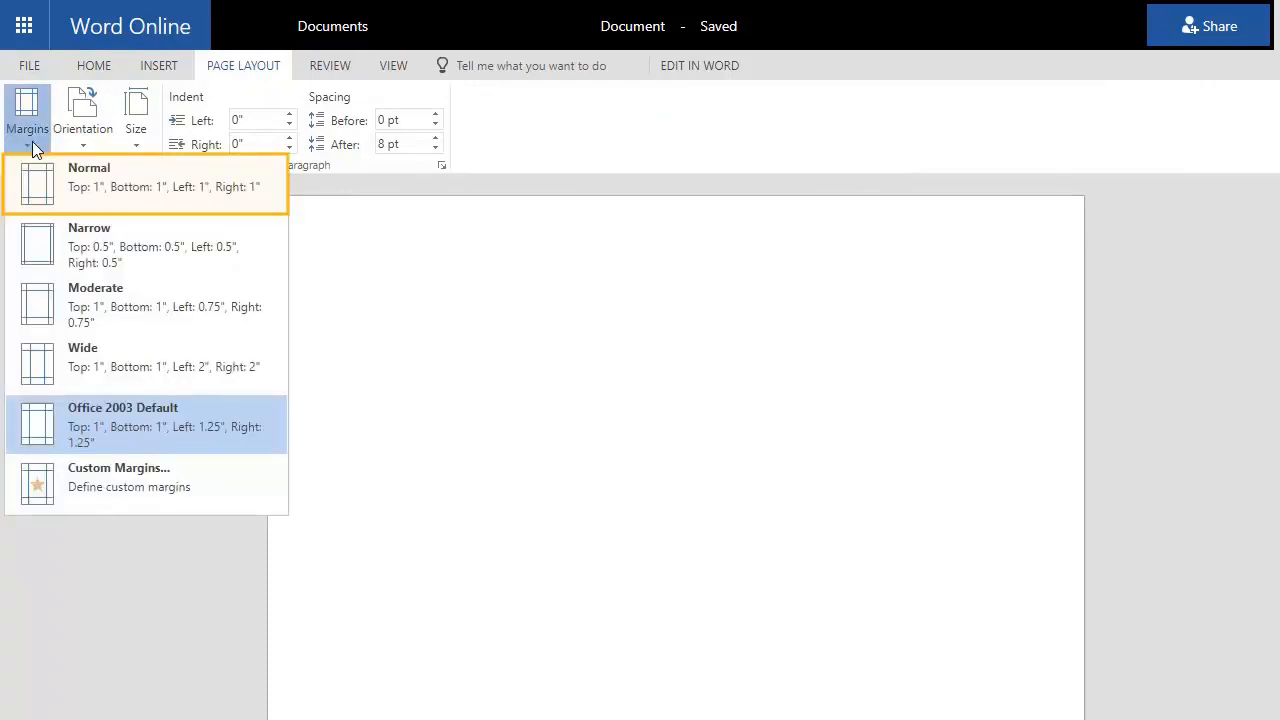
pyautogui.click(171, 195)
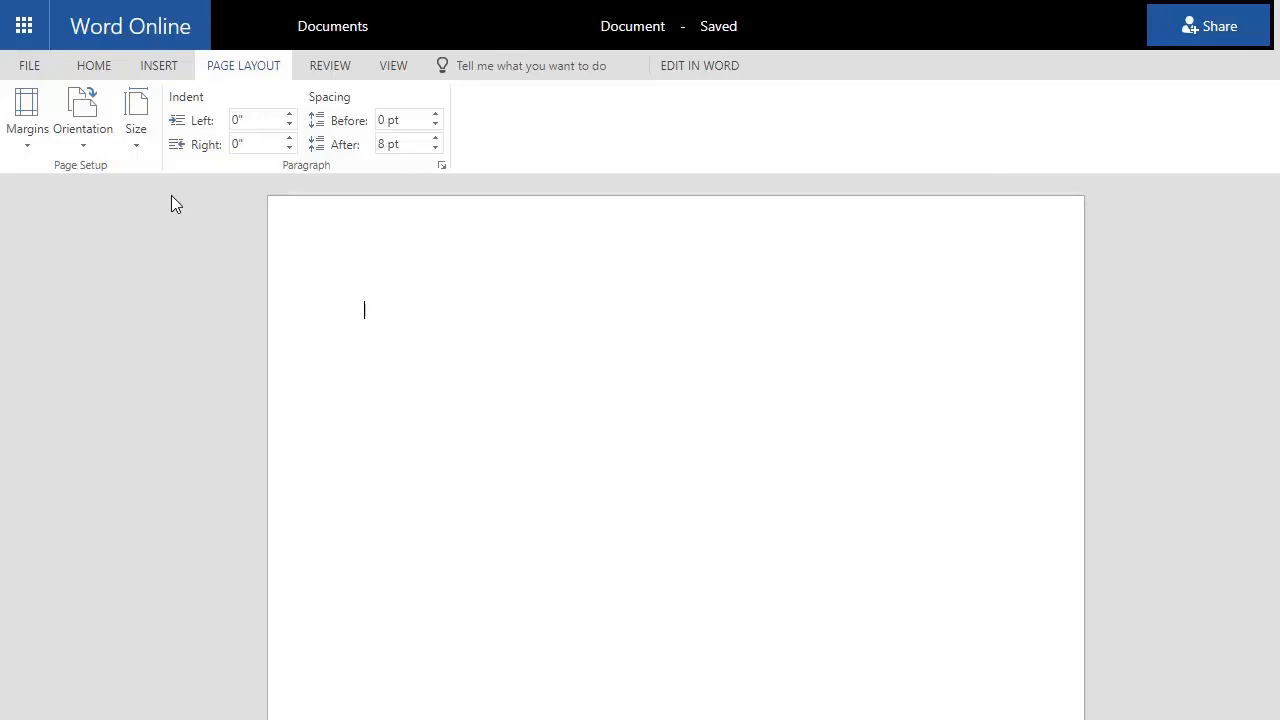
# Put the author's last name and a top-right page number in the header's right section
pyautogui.click(157, 68)
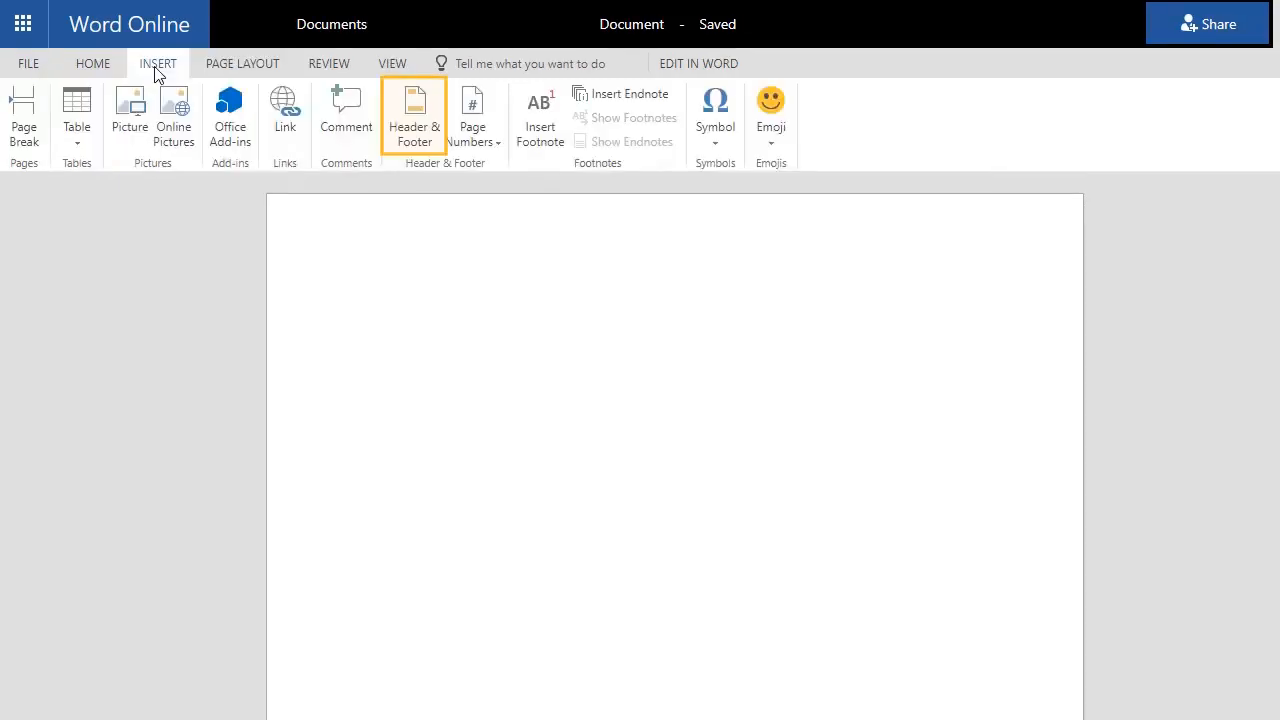
pyautogui.click(420, 140)
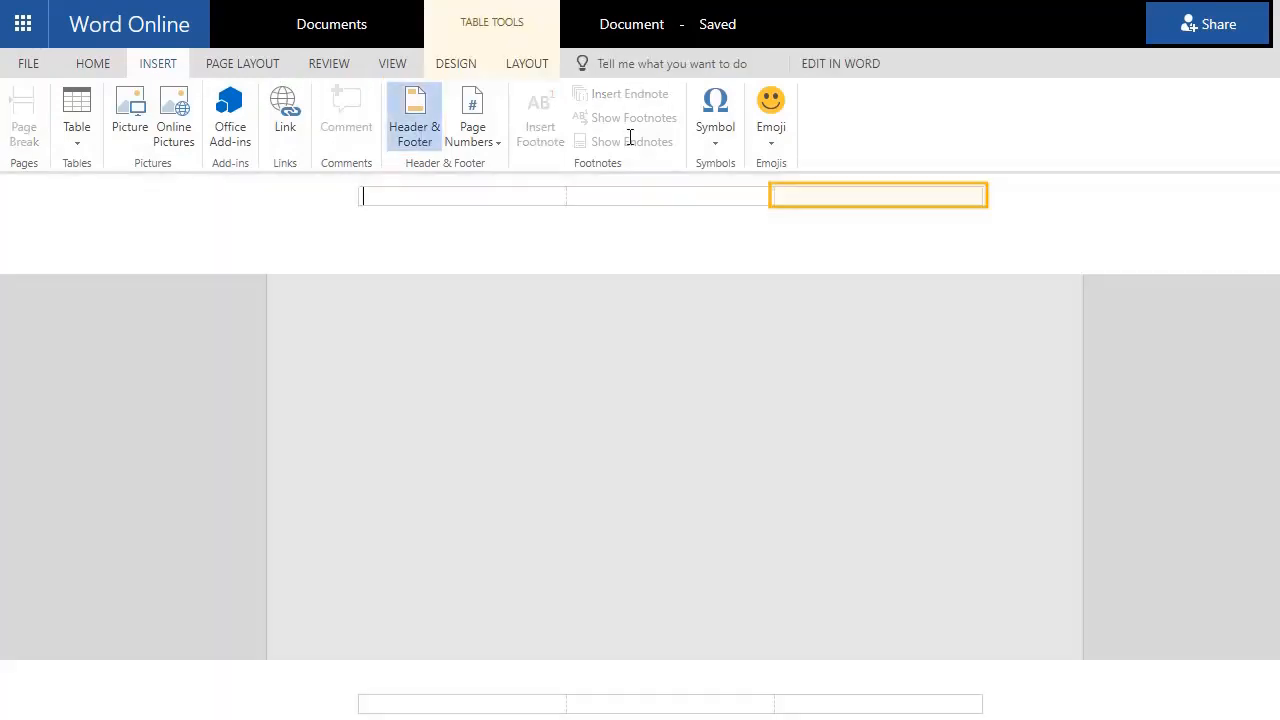
pyautogui.click(918, 193)
pyautogui.write('Smith')
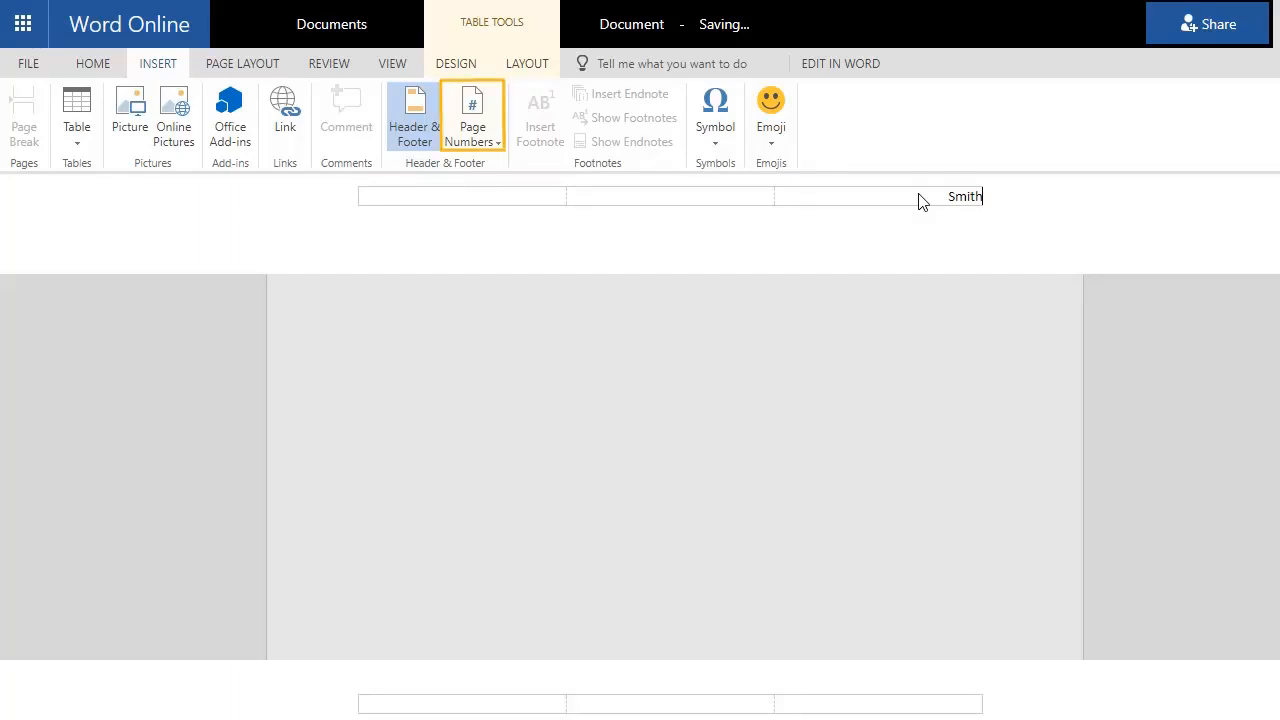
pyautogui.click(480, 145)
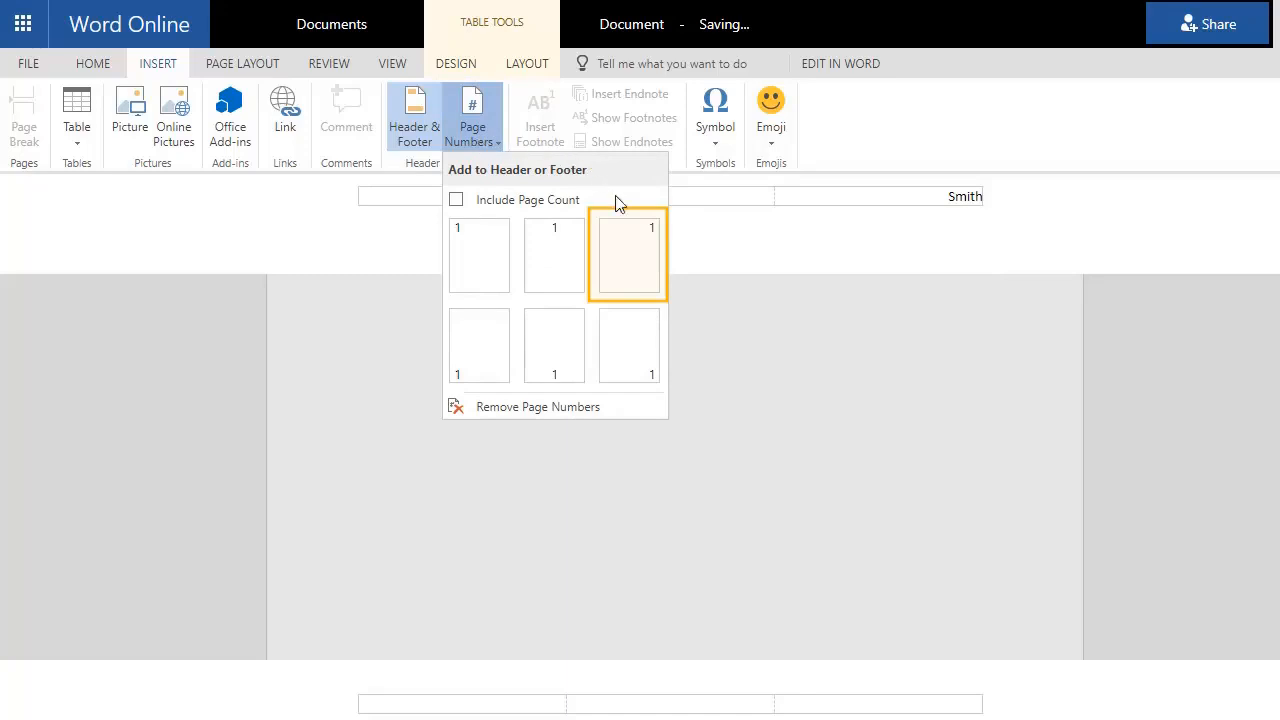
pyautogui.click(629, 262)
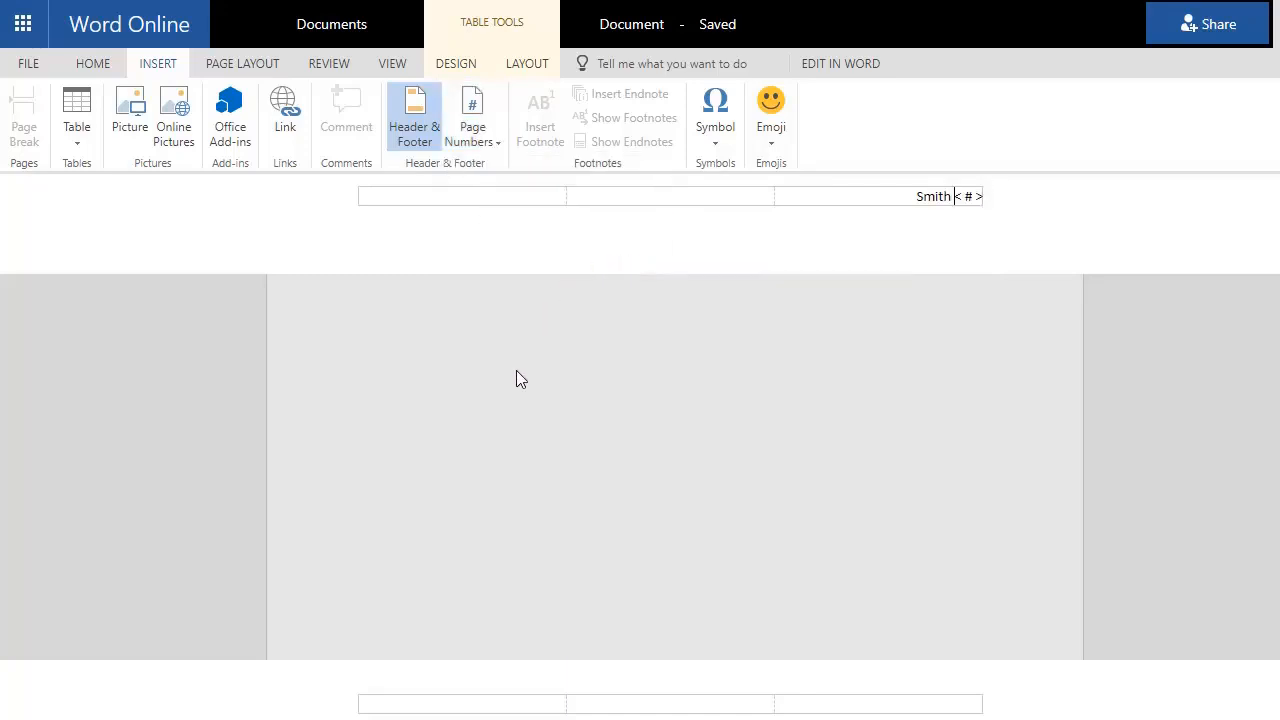
pyautogui.click(505, 493)
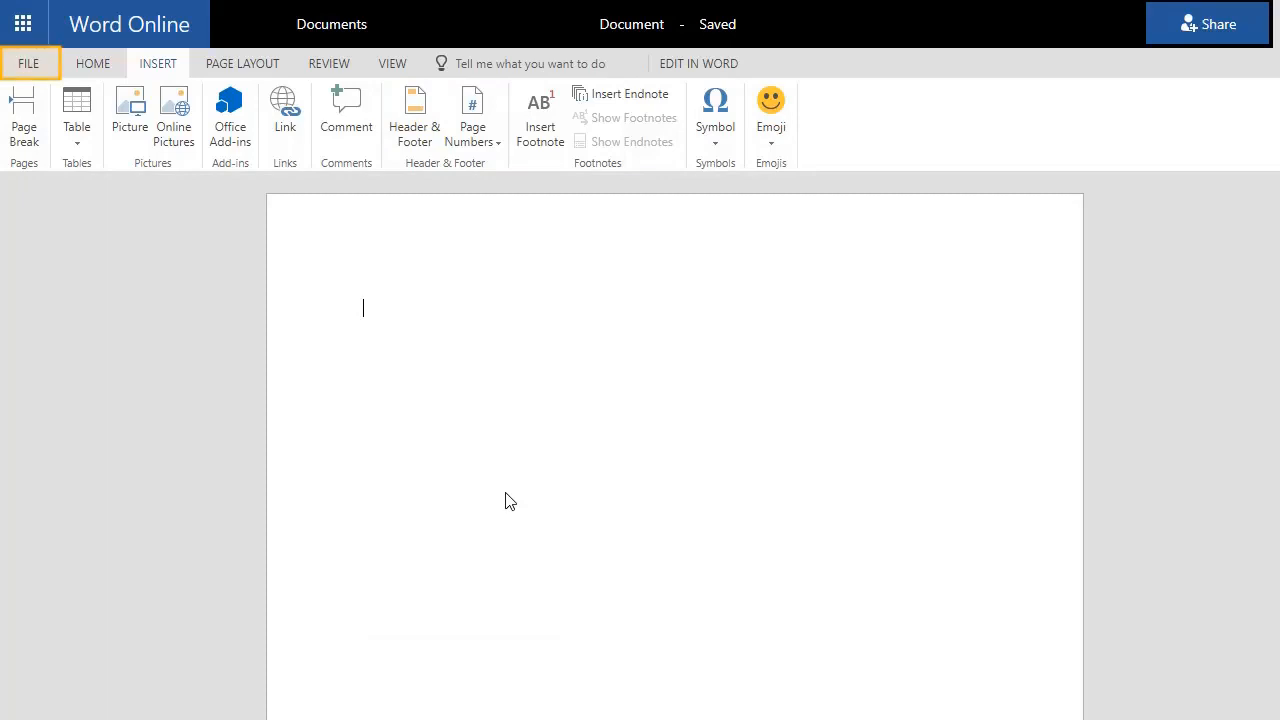
# Open the print preview of the document
pyautogui.click(28, 65)
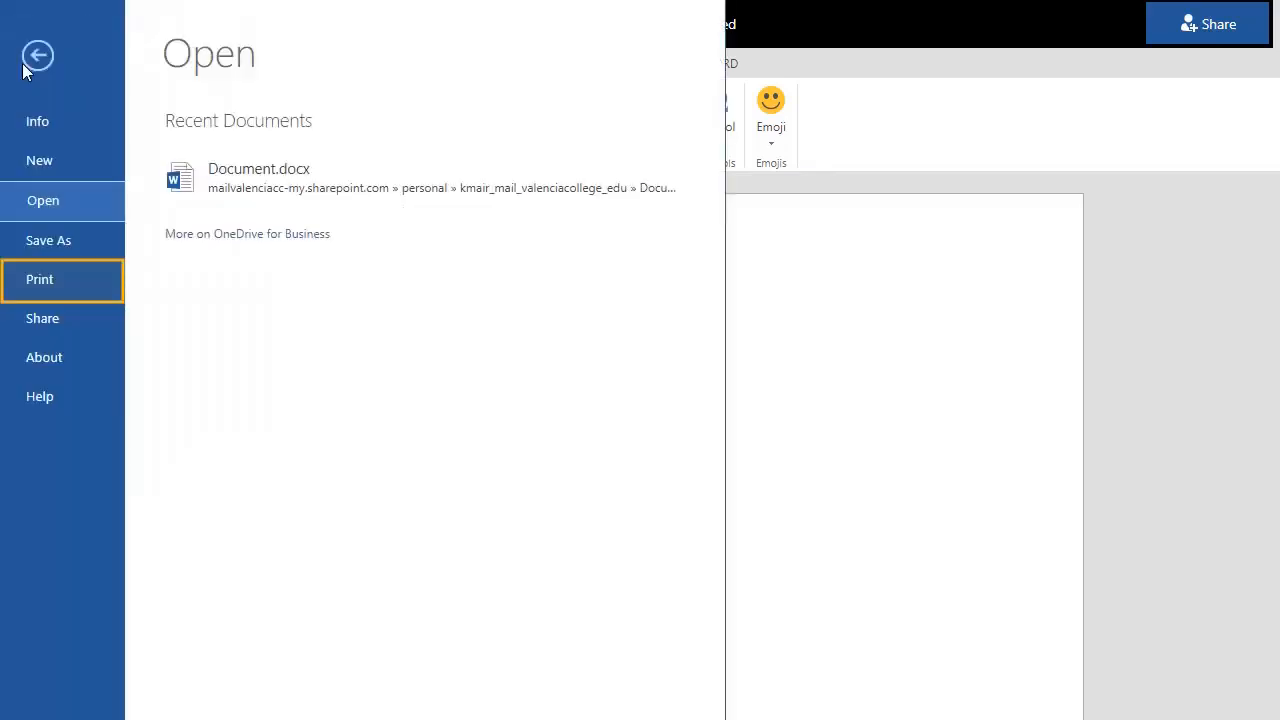
pyautogui.click(64, 289)
pyautogui.click(283, 151)
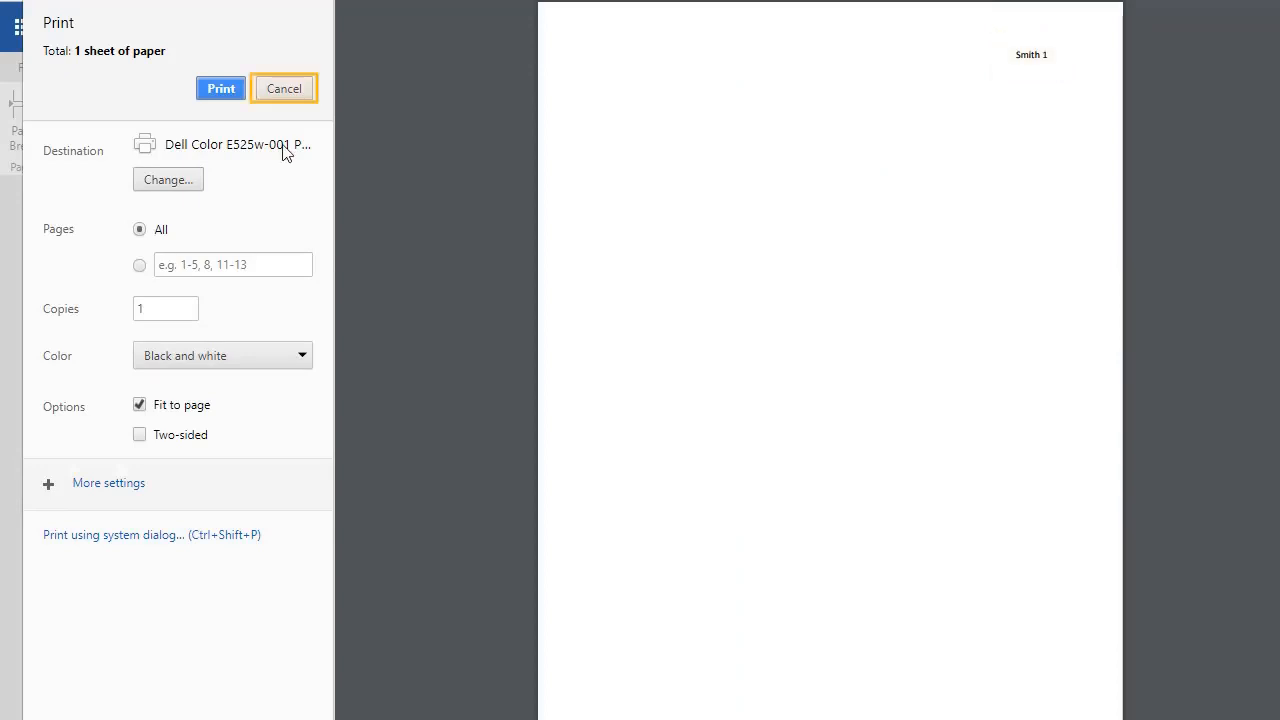
# Close the preview and type student name, instructor name, ENC 1102, 10 Nov. 2017, and 'Title of the Paper' lines
pyautogui.click(280, 90)
pyautogui.write('Jane')
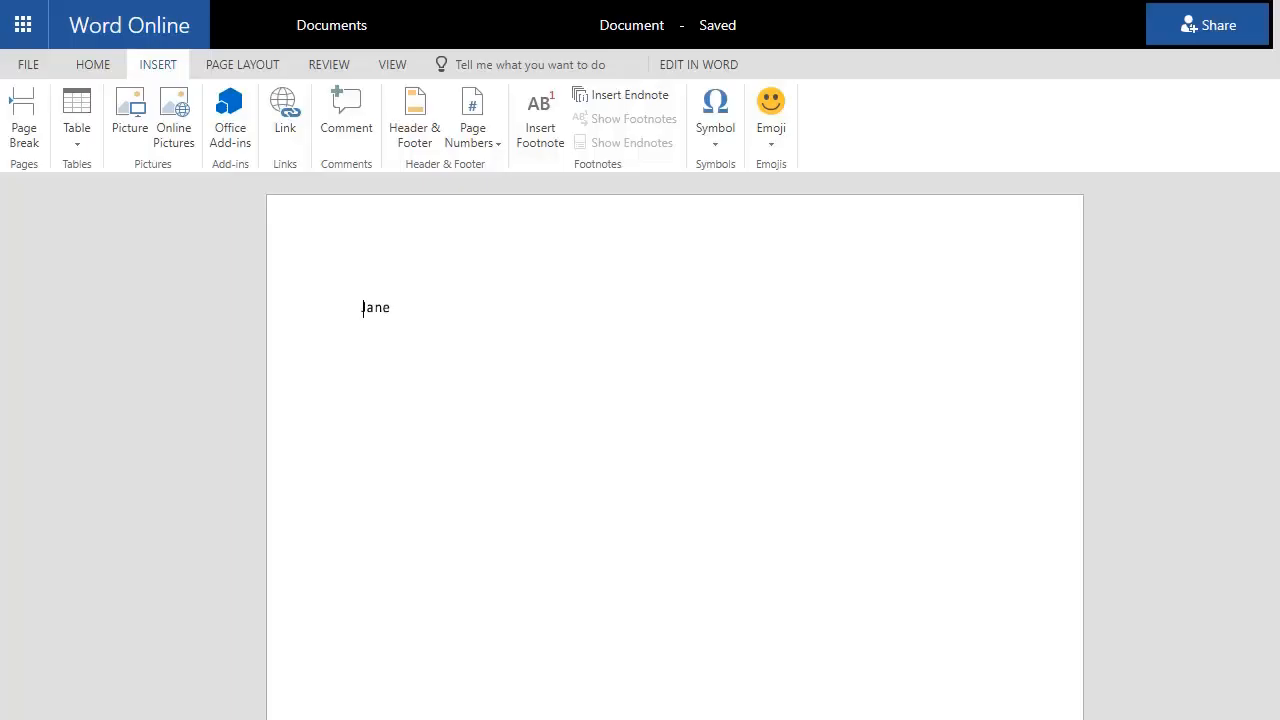
pyautogui.write(' Smith')
pyautogui.press('Return')
pyautogui.write('Professor Jones')
pyautogui.press('Return')
pyautogui.write('ENC')
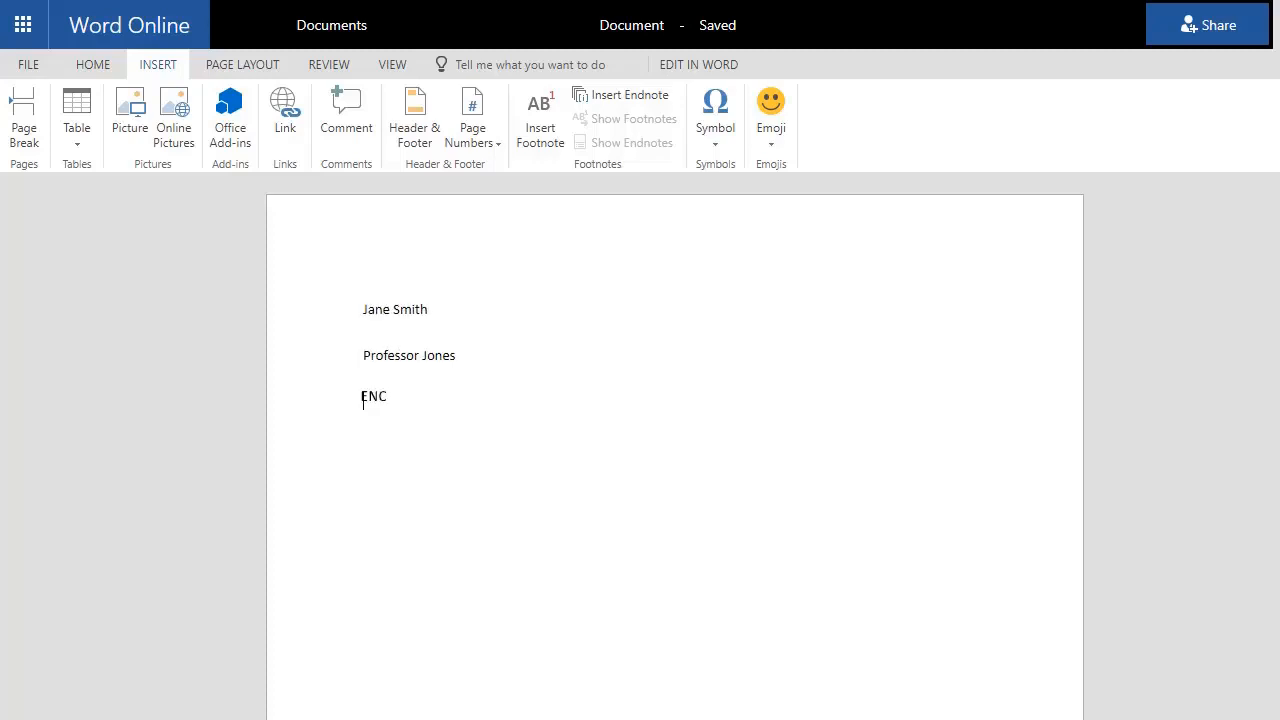
pyautogui.write(' 1102')
pyautogui.press('Return')
pyautogui.write('10 Nov. 2017')
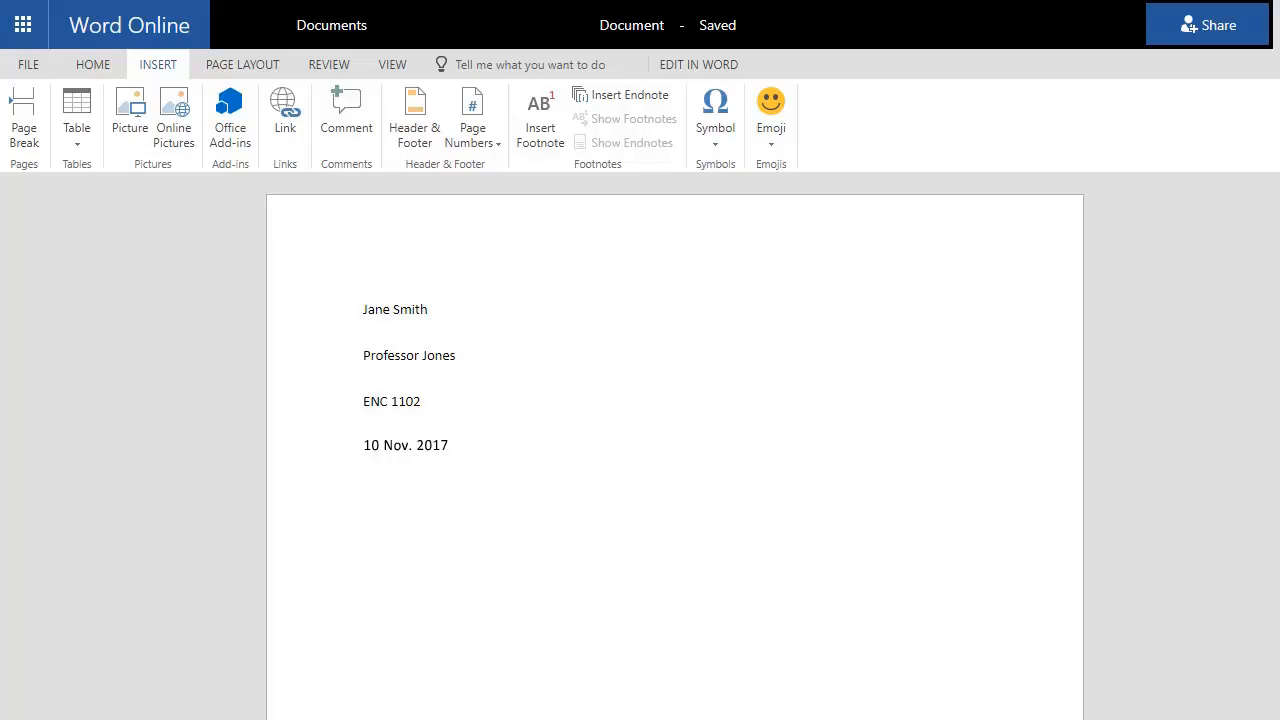
pyautogui.press('Return')
pyautogui.write('Title of')
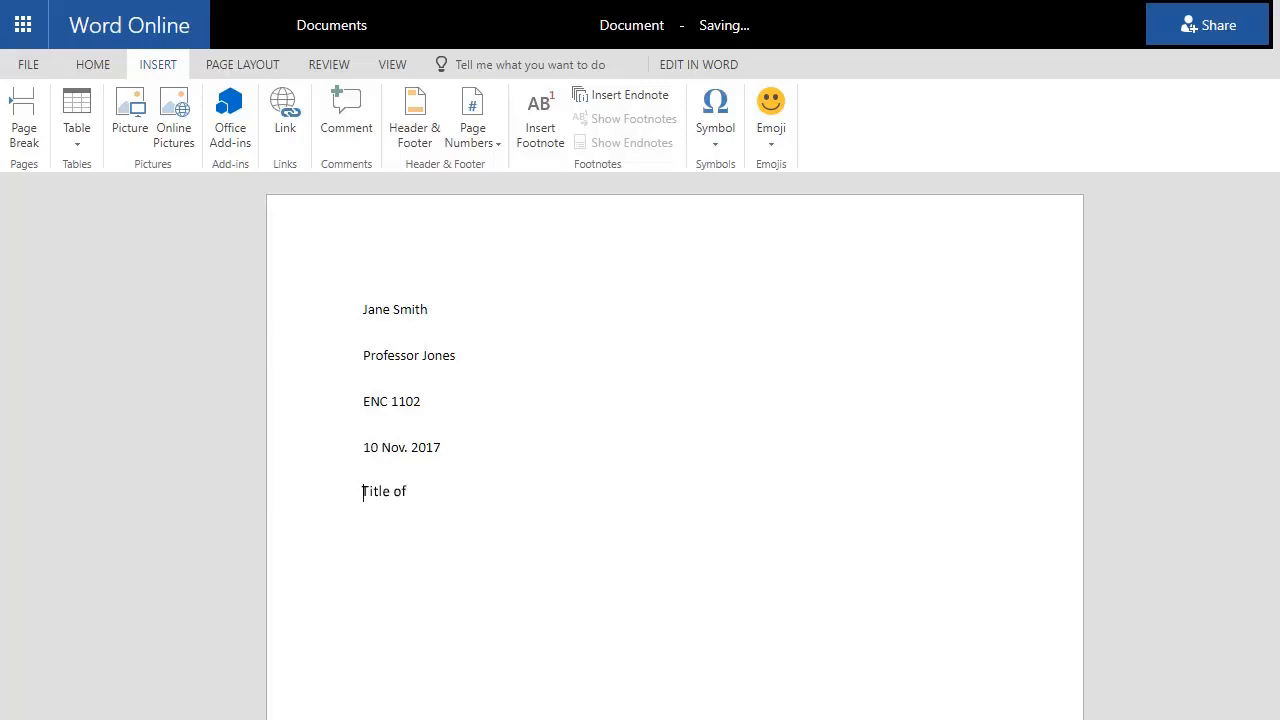
pyautogui.write(' the Paper')
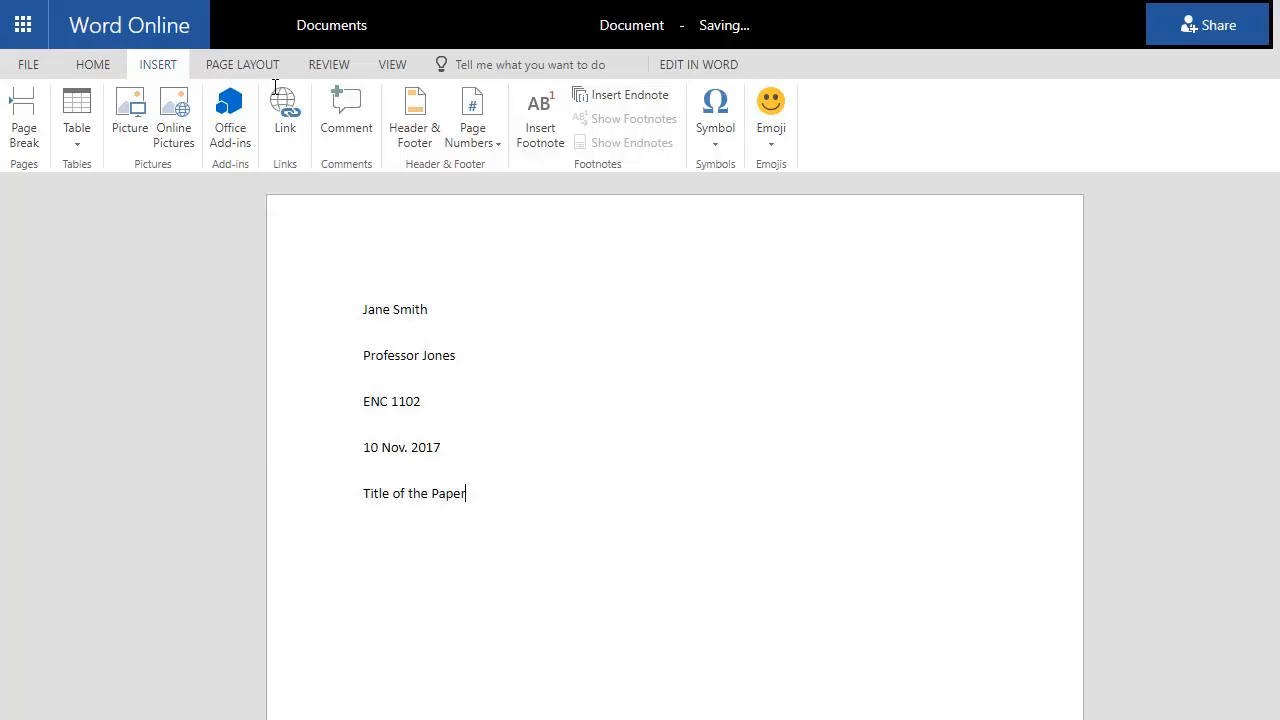
# Center the 'Title of the Paper' line
pyautogui.tripleClick(380, 496)
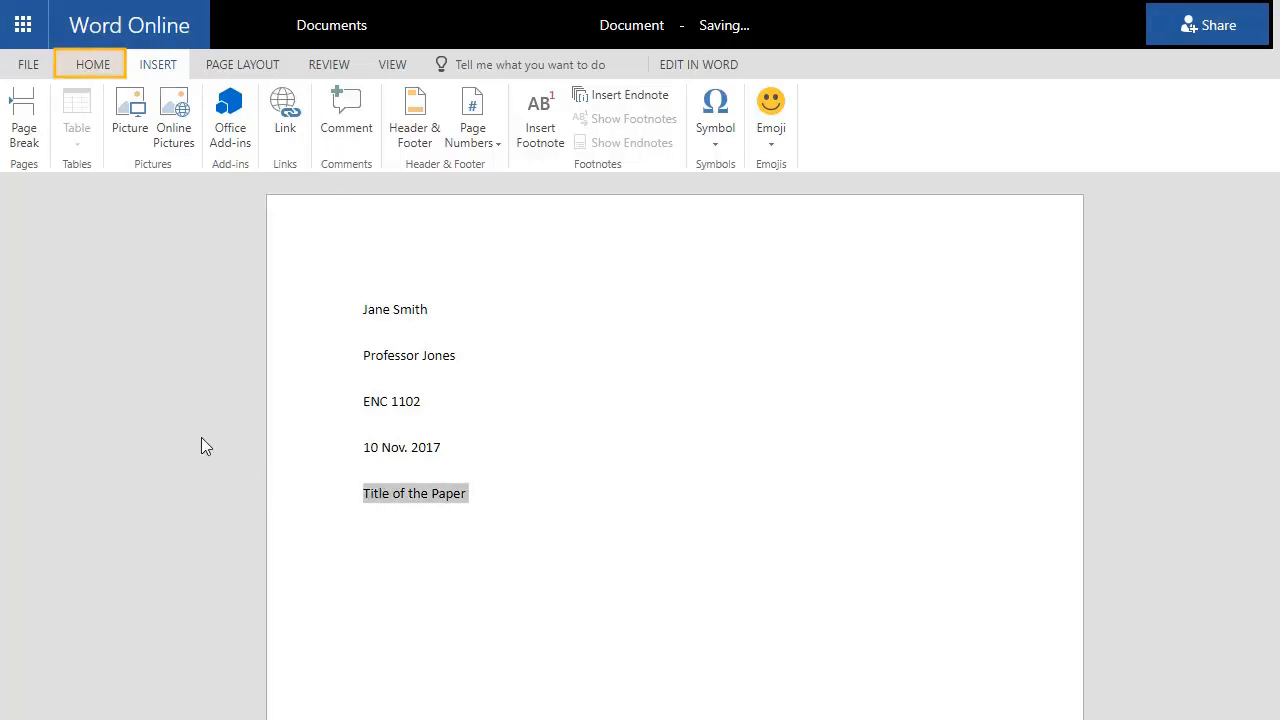
pyautogui.click(92, 68)
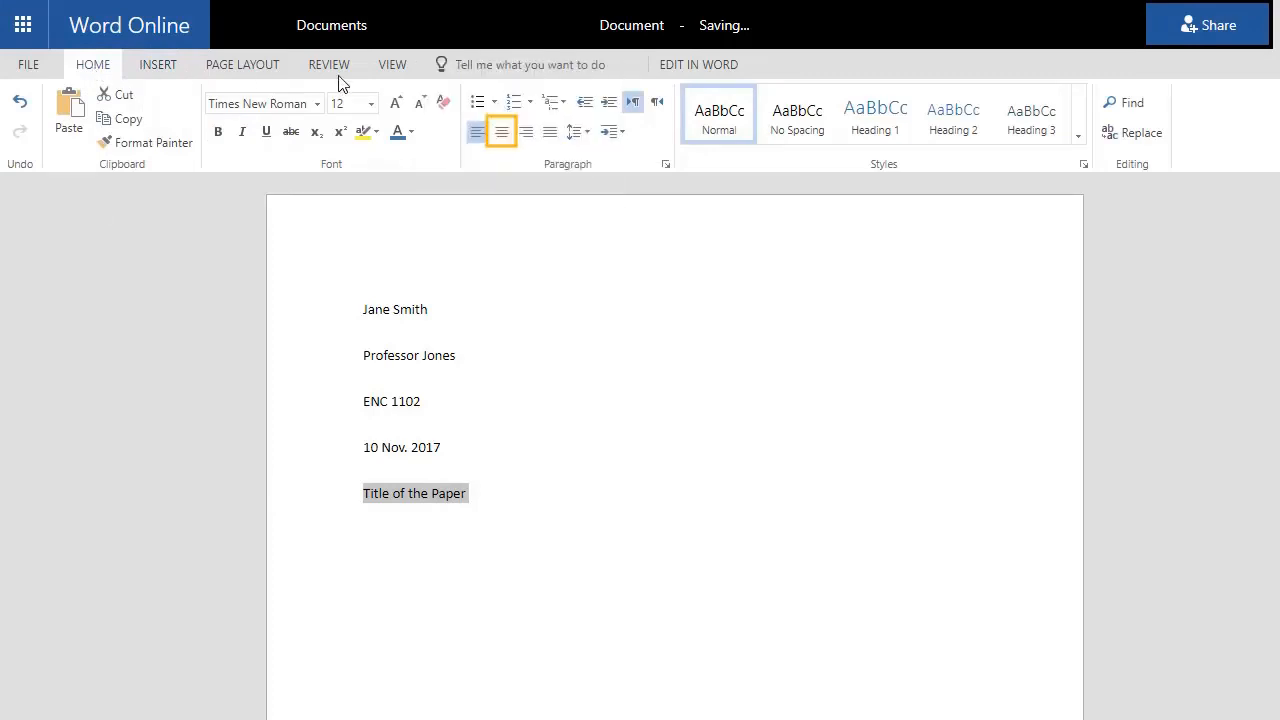
pyautogui.click(503, 132)
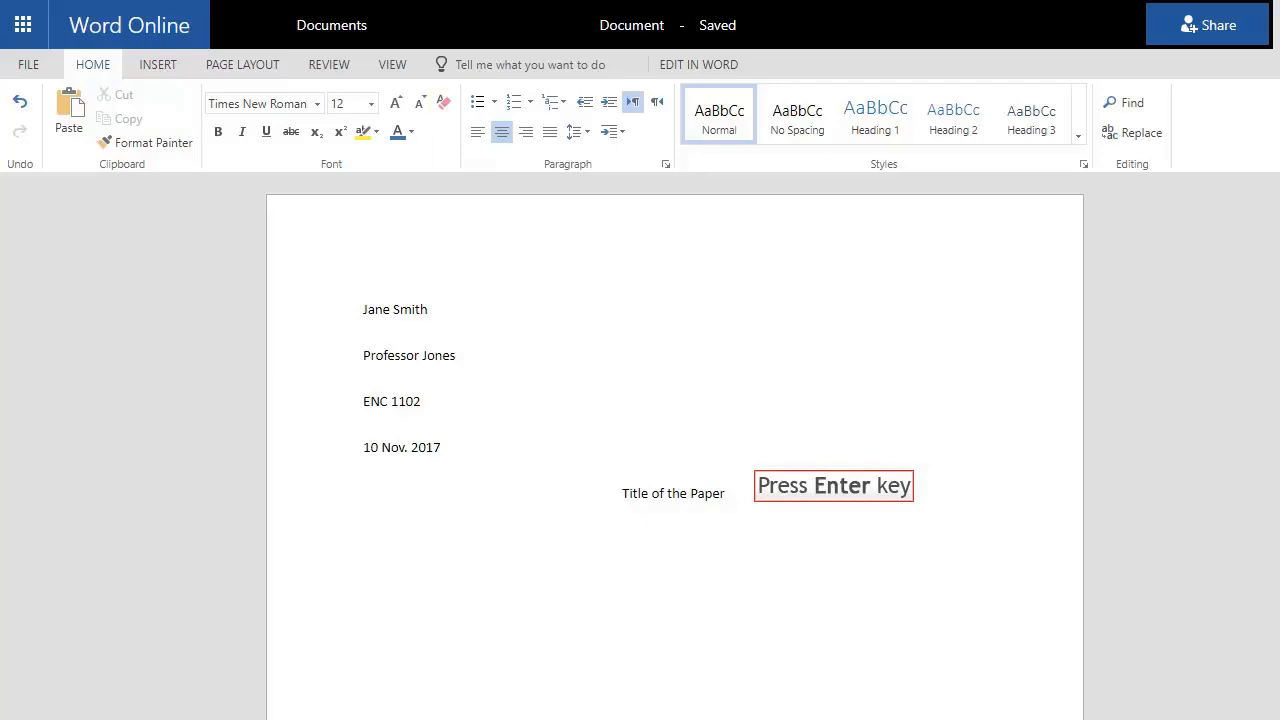
# Add a left-aligned, tab-indented body line reading 'Start typing your paper here.'
pyautogui.press('Return')
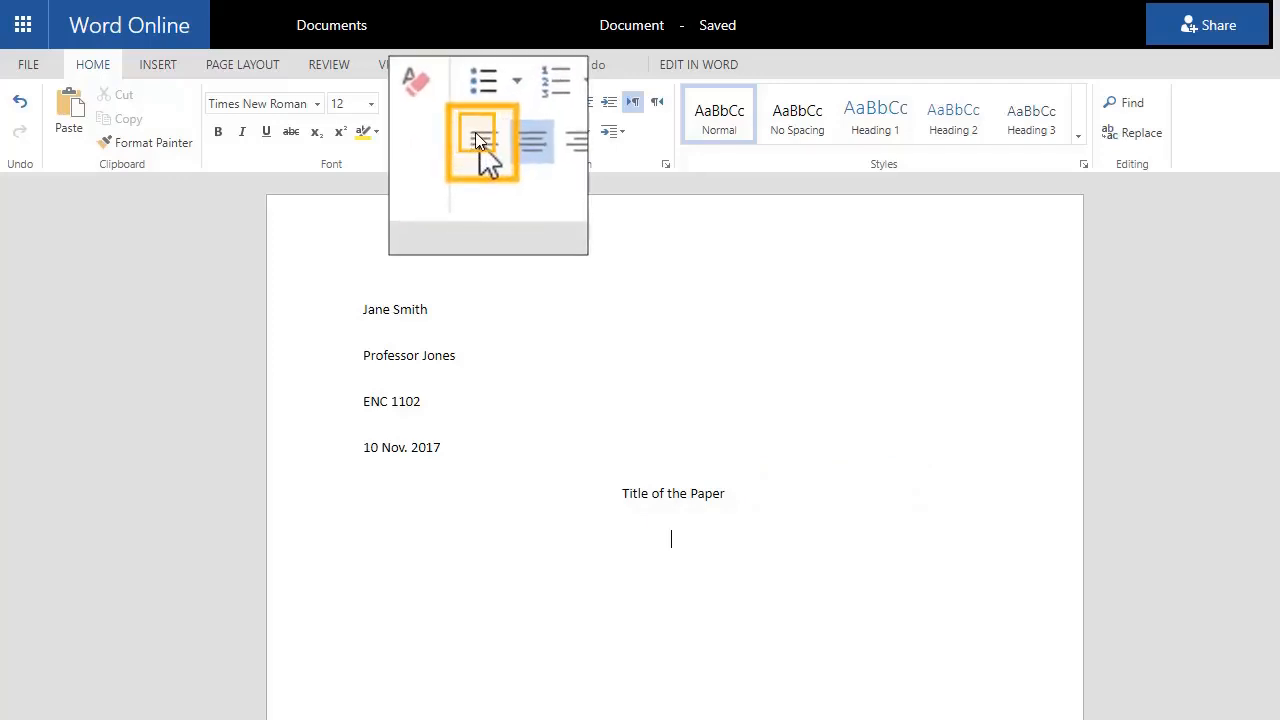
pyautogui.click(477, 131)
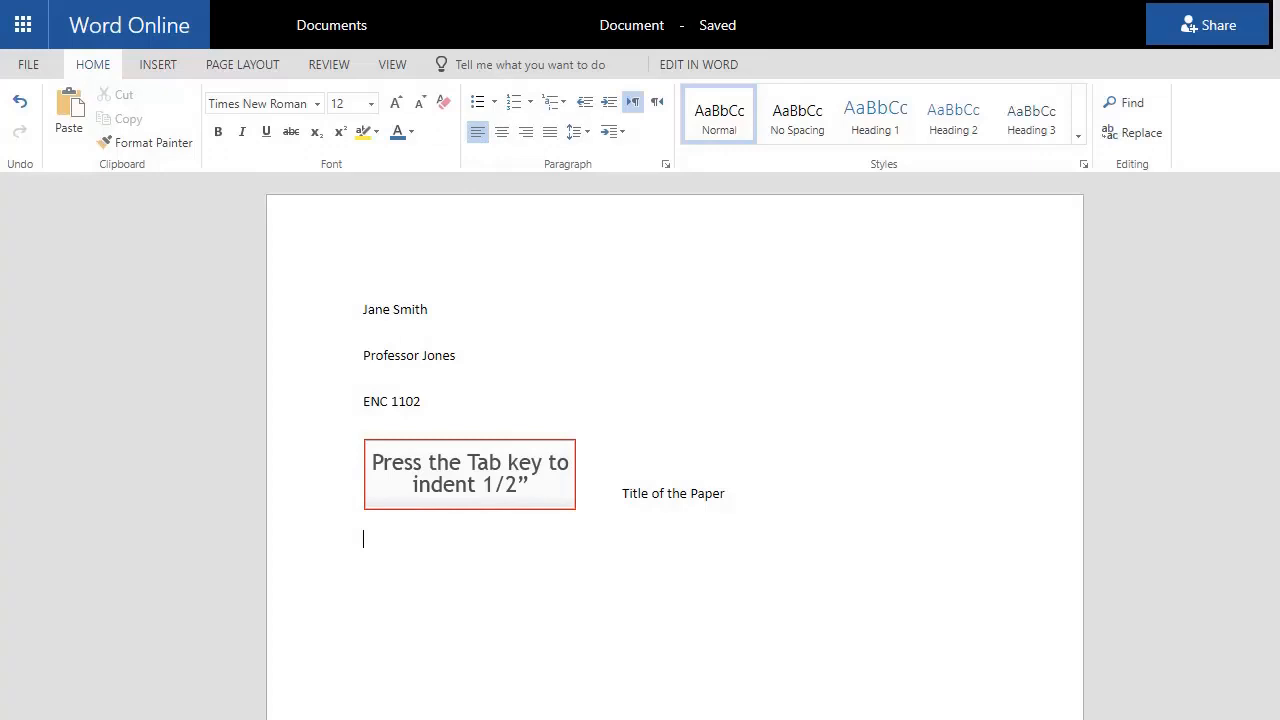
pyautogui.press('Tab')
pyautogui.write('Start ty')
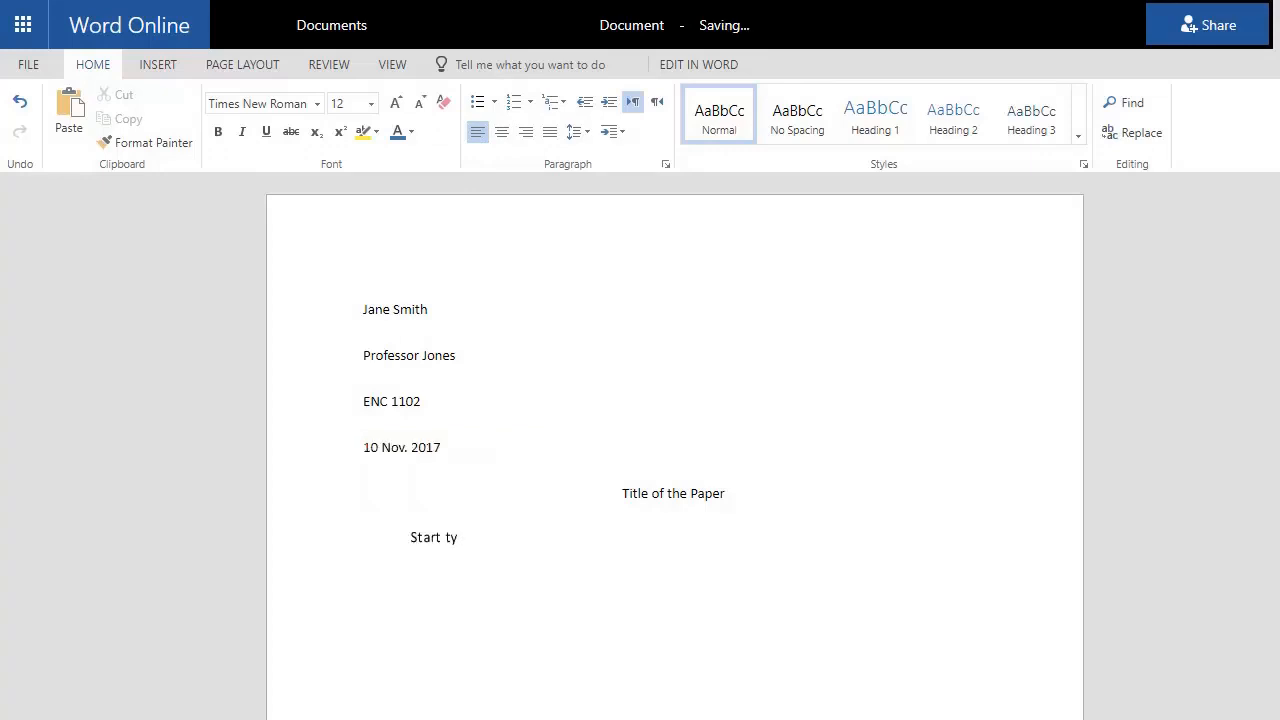
pyautogui.write('ping your paper here.')
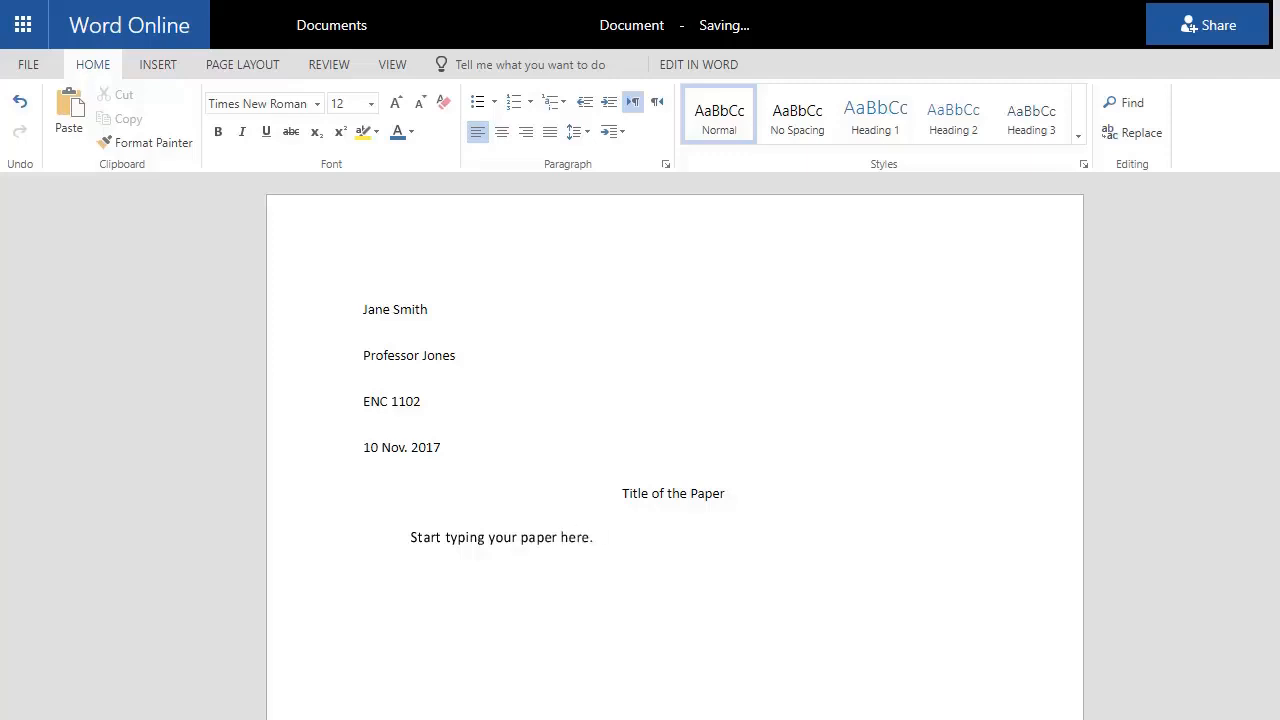
# Add a centered 'Works Cited' heading and move it to a new page with a page break
pyautogui.press('Return')
pyautogui.write('W')
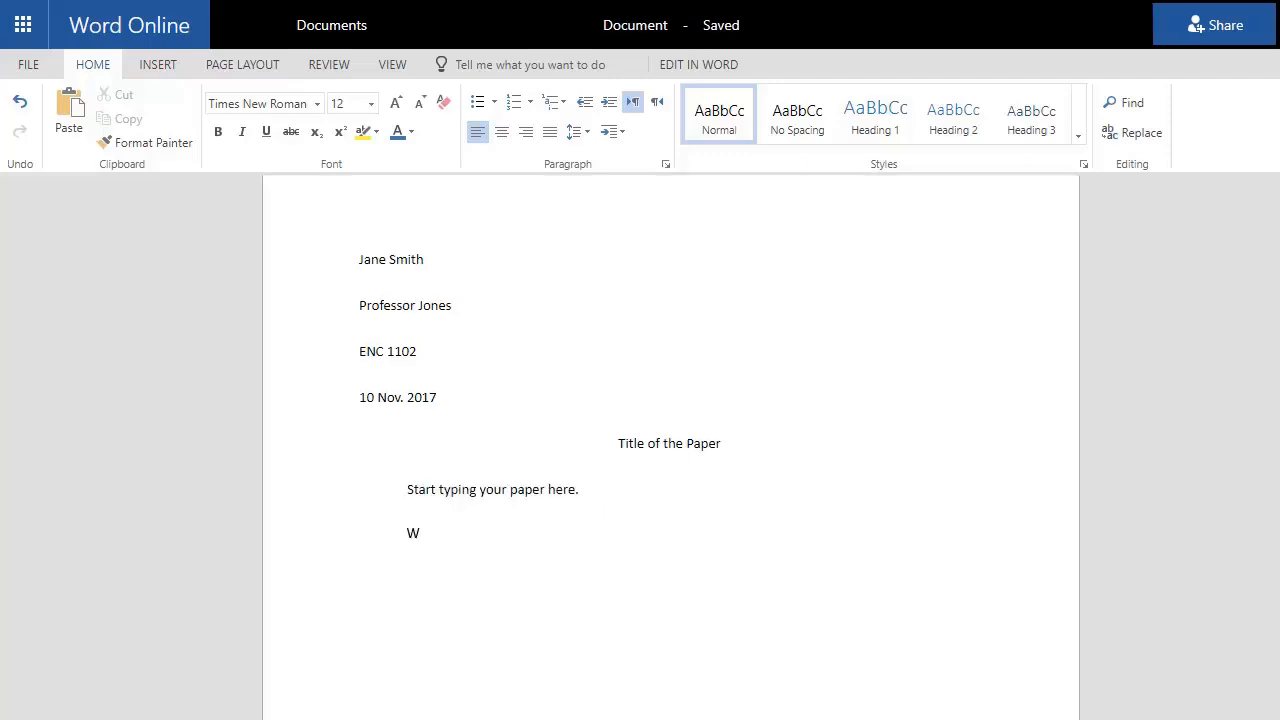
pyautogui.write('orks Cited')
pyautogui.tripleClick(494, 541)
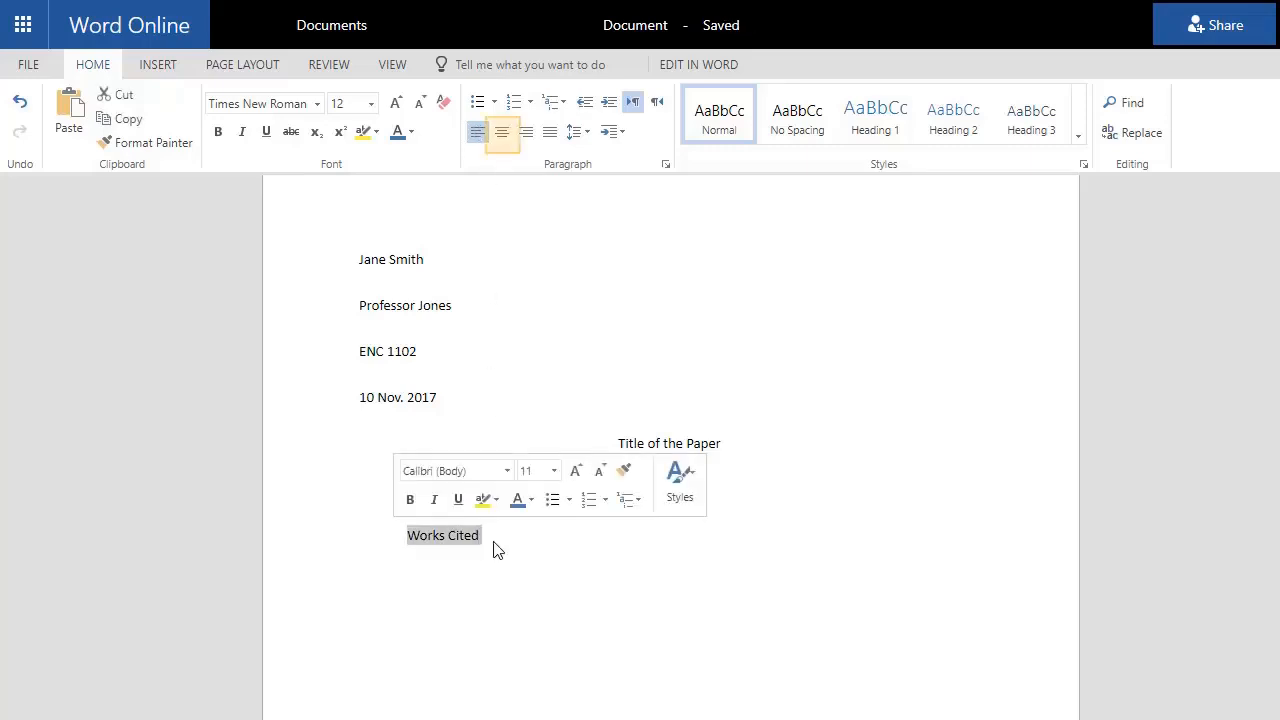
pyautogui.click(502, 132)
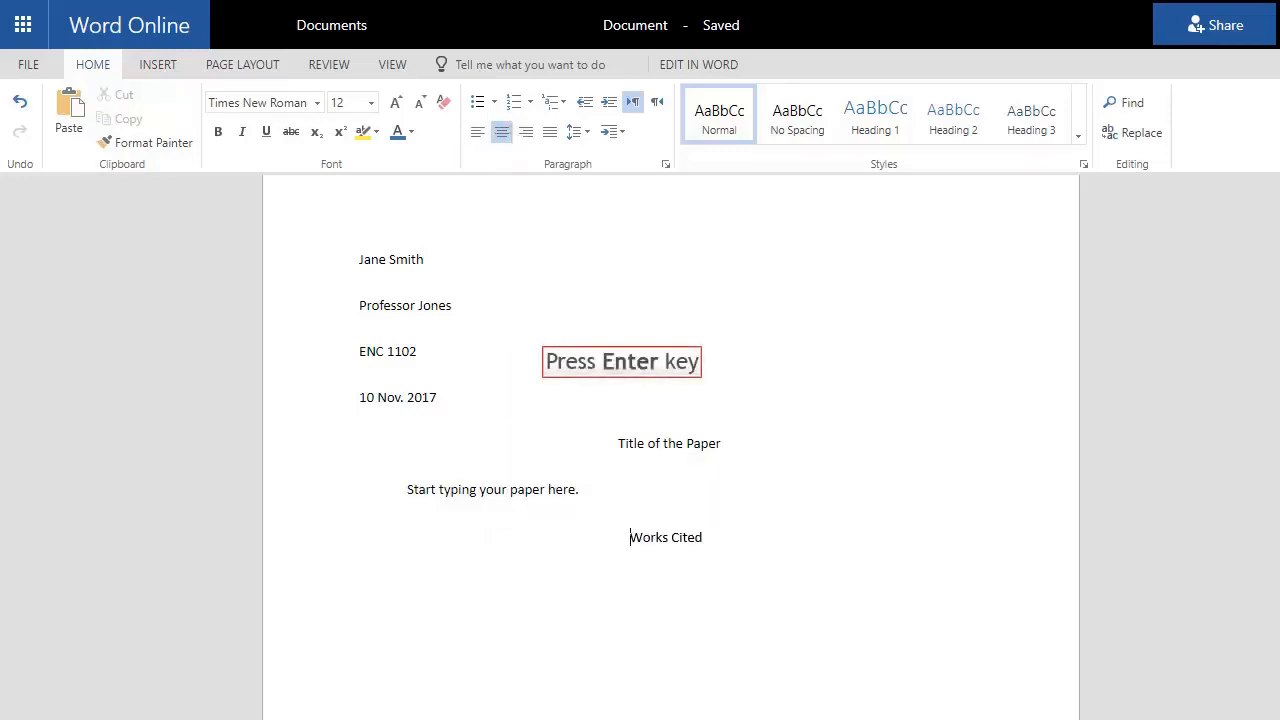
pyautogui.press('Return')
pyautogui.hotkey('ctrl', 'Return')
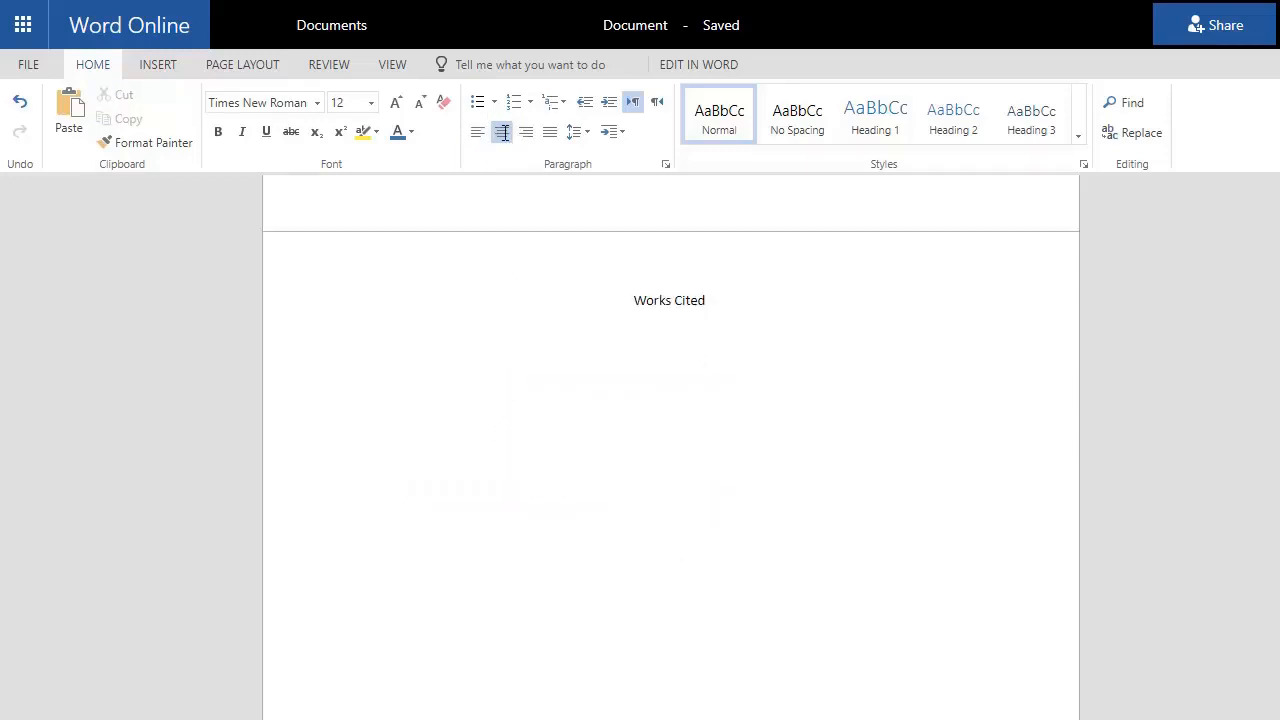
pyautogui.click(412, 344)
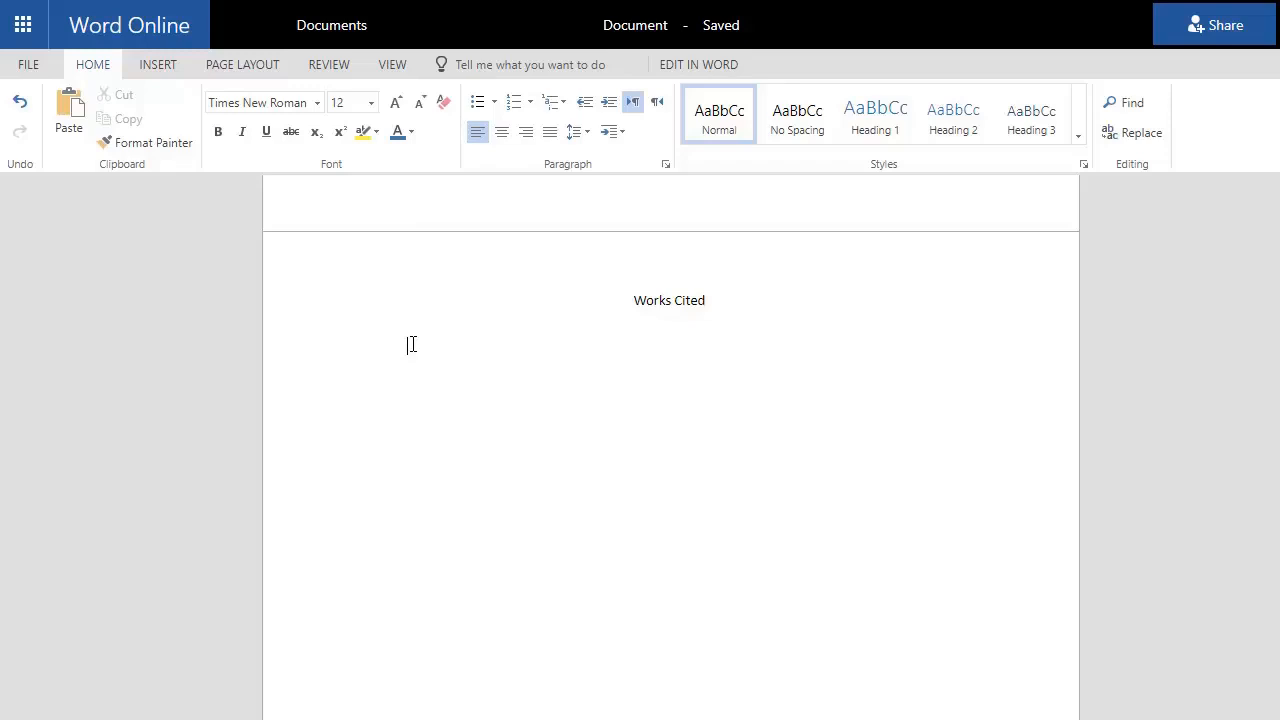
# Give the line below Works Cited a hanging indent and 0 spacing after
pyautogui.rightClick(412, 344)
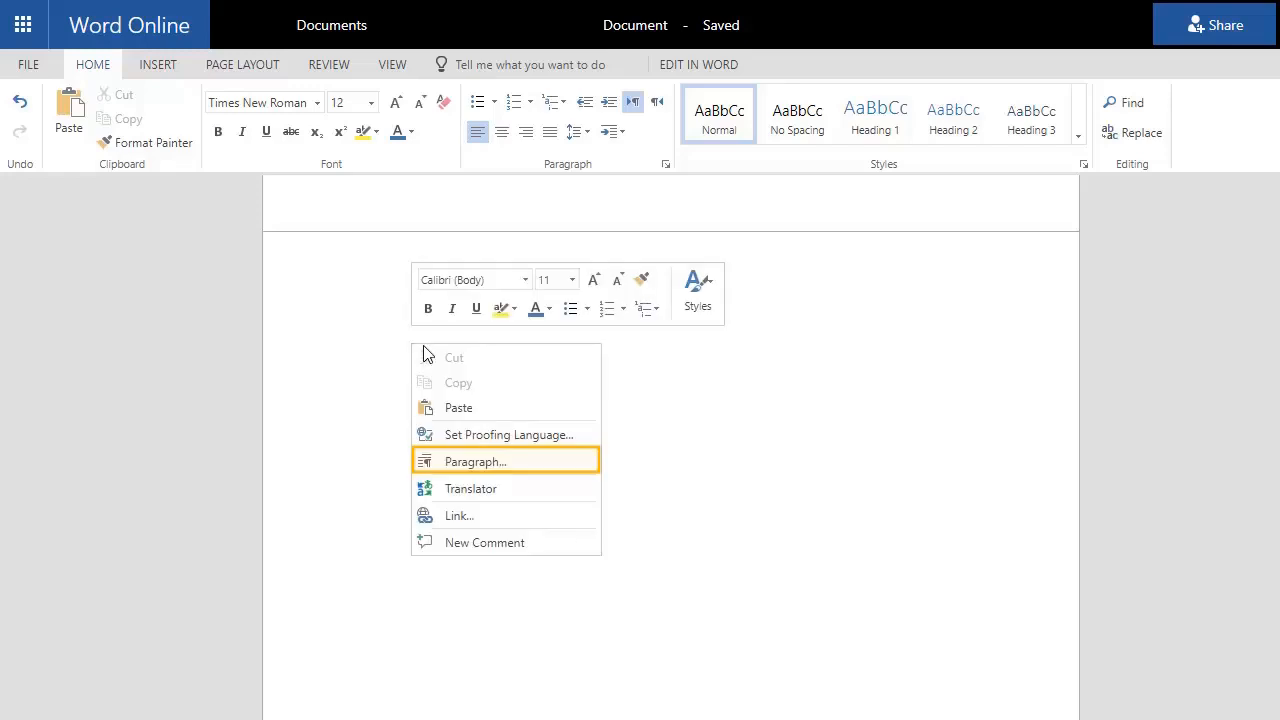
pyautogui.click(463, 466)
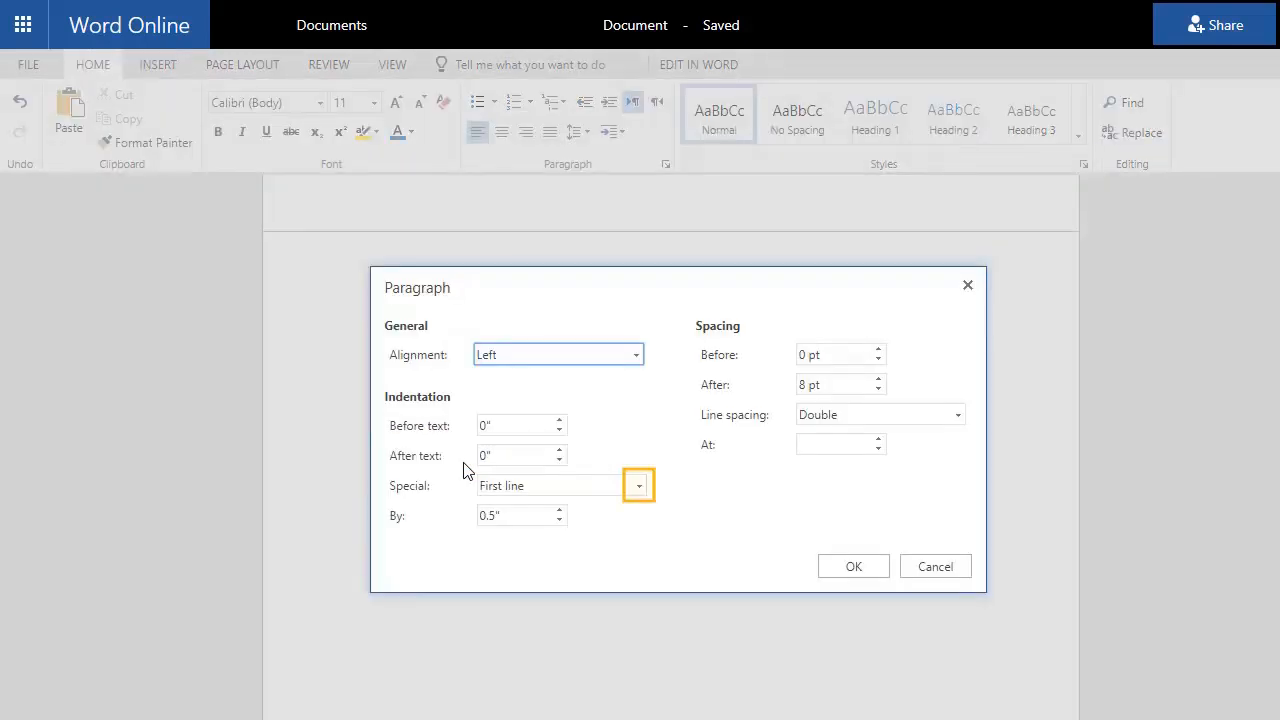
pyautogui.click(639, 485)
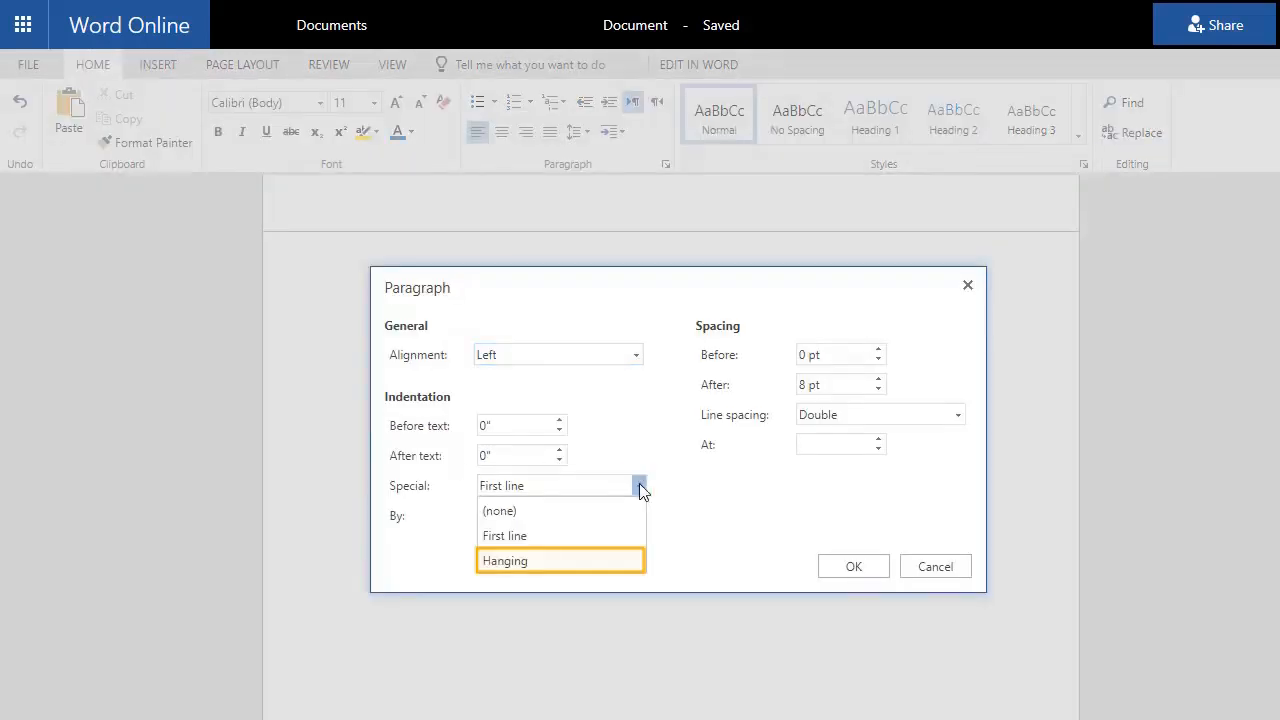
pyautogui.click(580, 561)
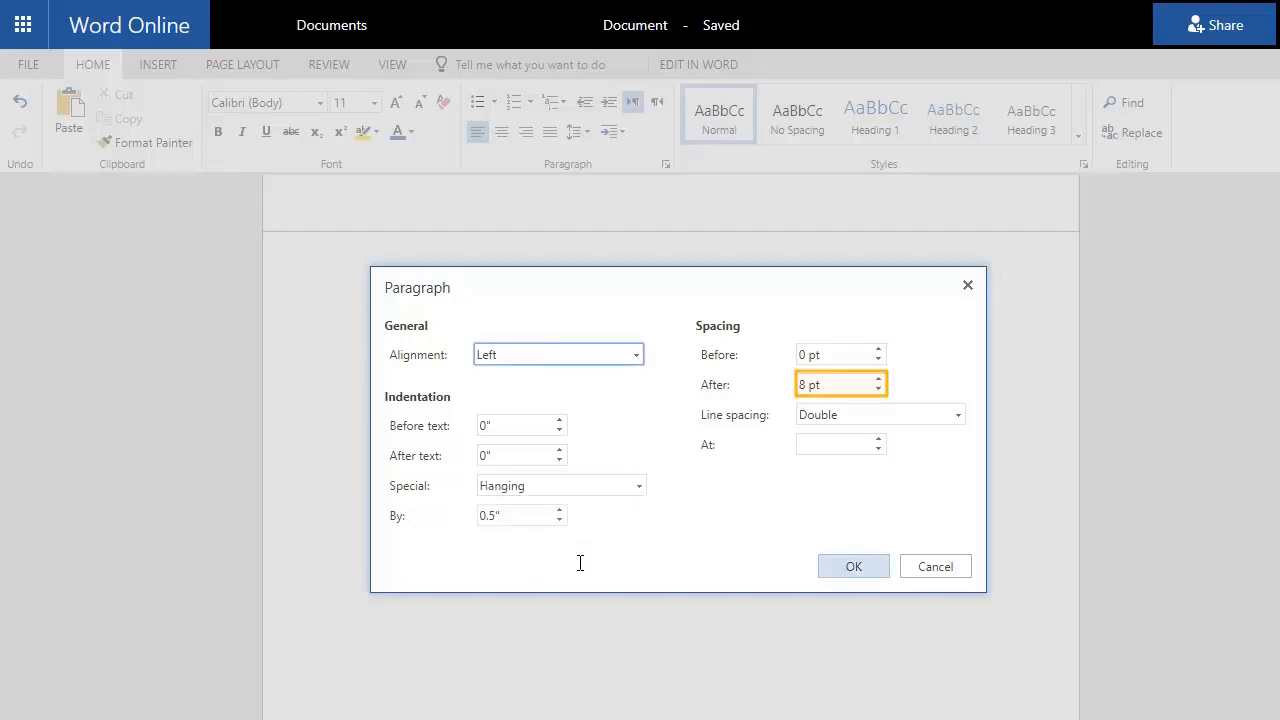
pyautogui.click(806, 384)
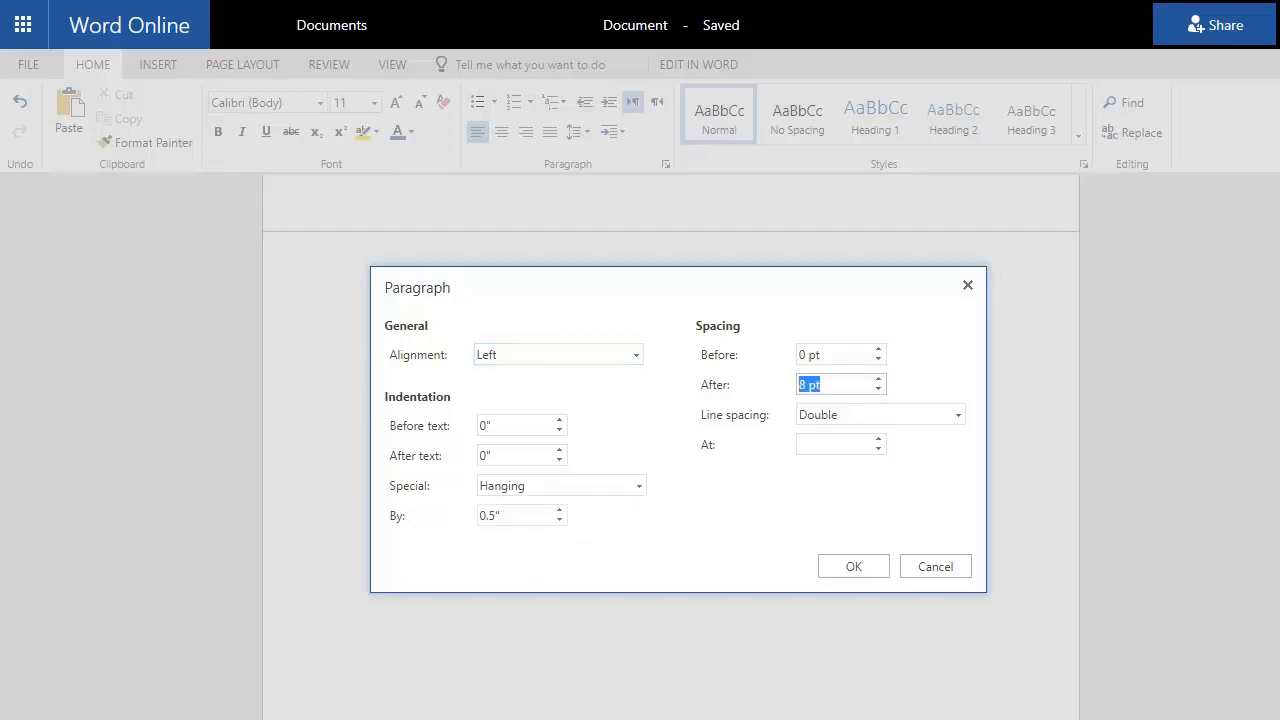
pyautogui.write('0')
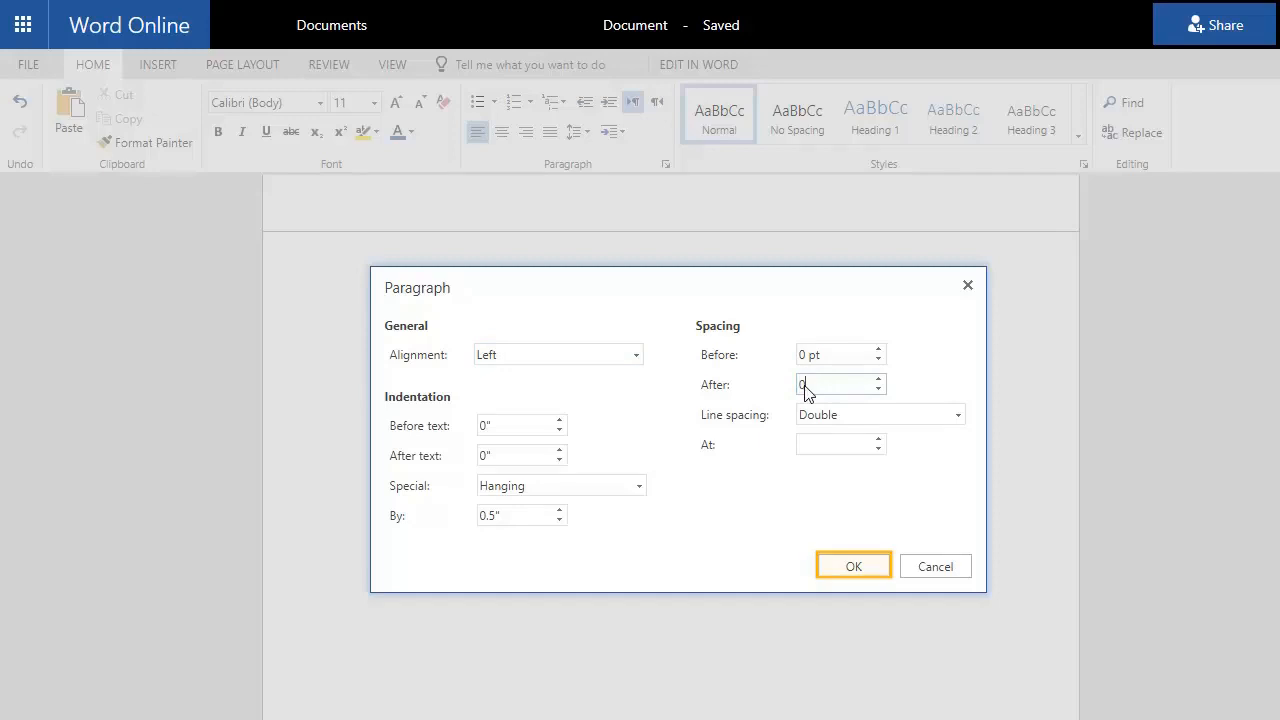
pyautogui.click(854, 567)
# Type the entry with italic 'MLA Handbook.' followed by '8th ed., Modern Language Association of America, 2016.'
pyautogui.write('MLA')
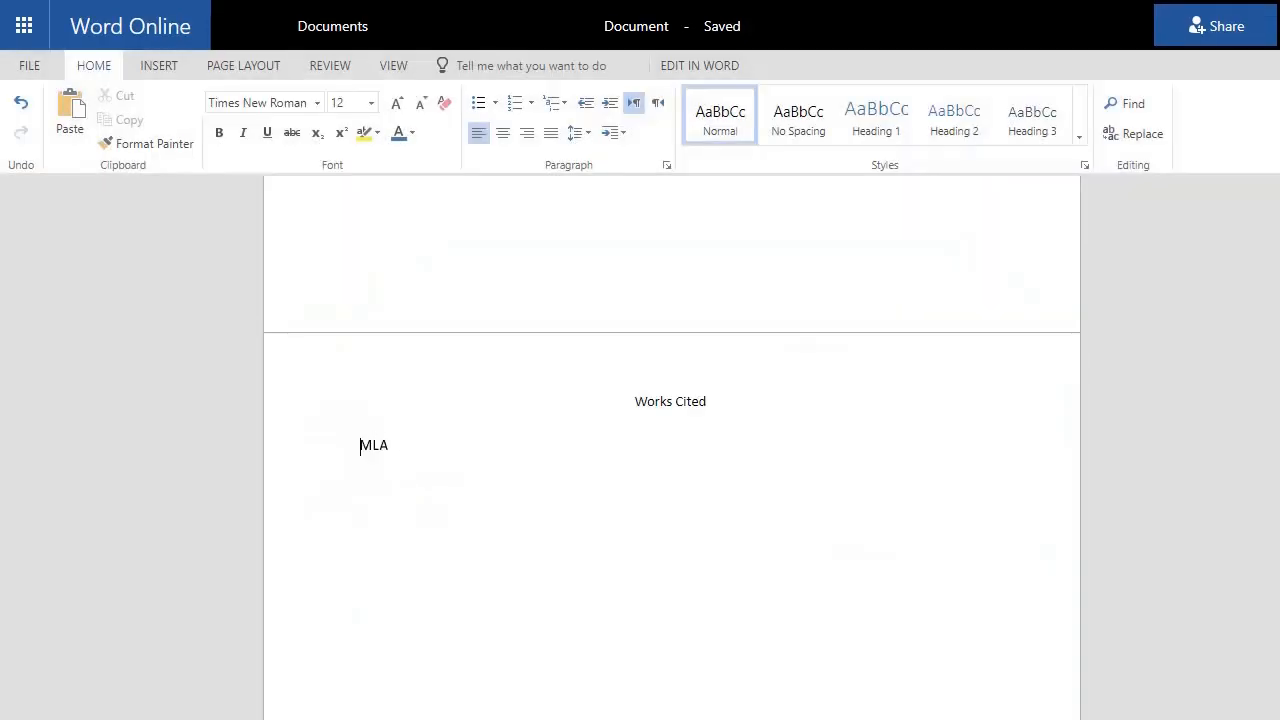
pyautogui.write(' Handbook.')
pyautogui.hotkey('shift', 'Home')
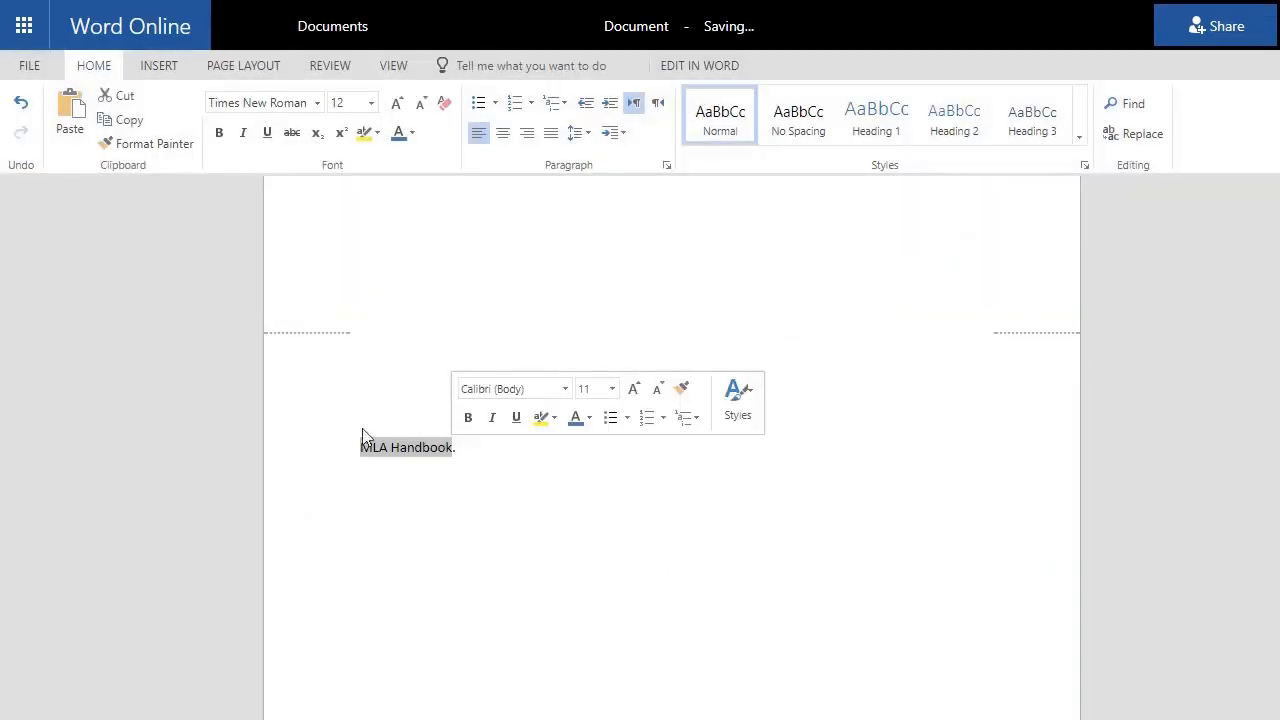
pyautogui.click(243, 132)
pyautogui.press('End')
pyautogui.write('8th ed., Modern Language Association of America, 2016.')
pyautogui.press('Return')
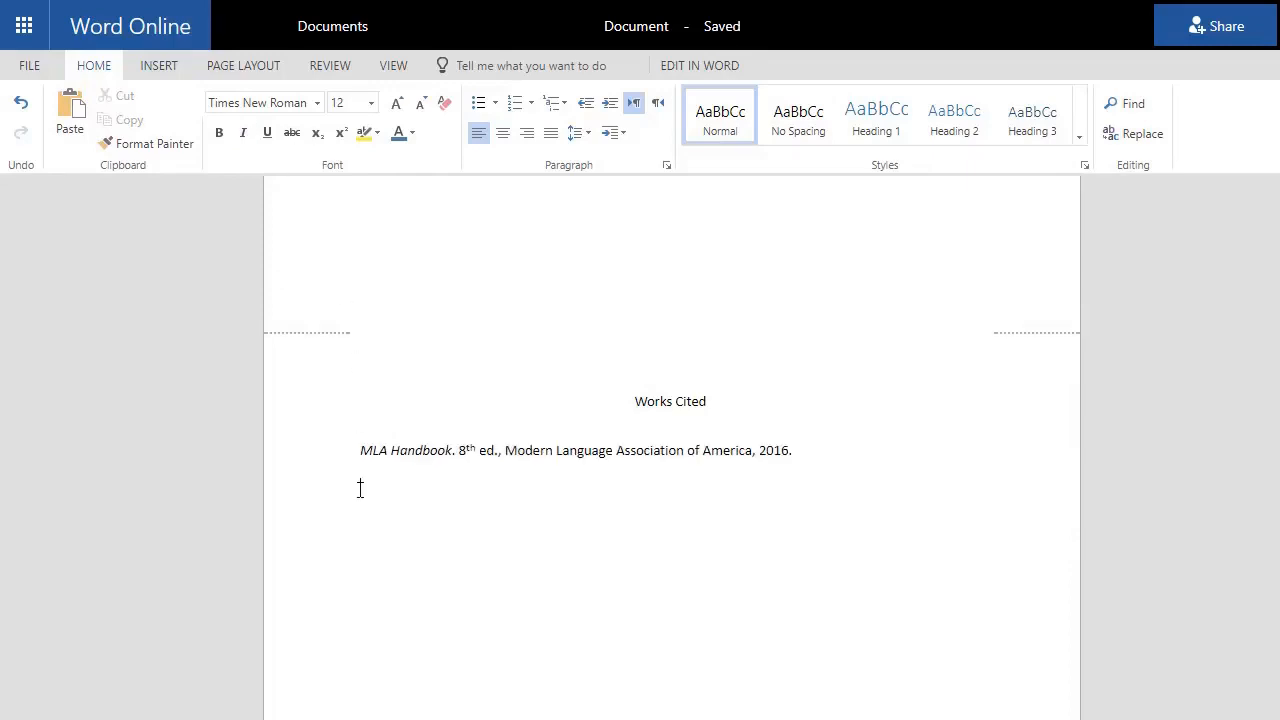
# Paste the Sympathetic Alliances and Critical Survey of Long Fiction citations, moving the latter above MLA Handbook
pyautogui.write('Proehl, Kristen B.. "Sympathetic Alliances: Tomboys, Sissy Boys, and Queer Friendship in The Member of the Wedding and To Kill a Mockingbird." ANQ, vol. 26, no. 2, Apr. 2013, pp. 128-33. Literary Reference Center Plus, doi:10.1080/0895769X.2013.777271.')
pyautogui.press('Return')
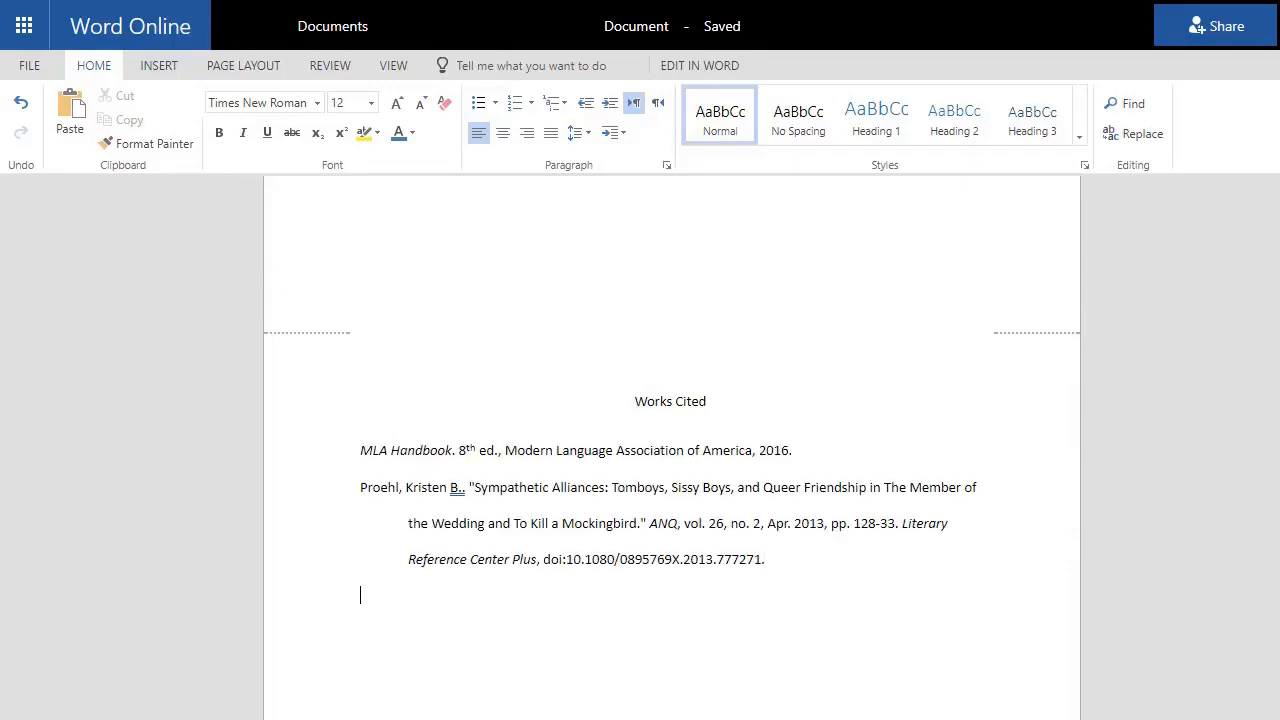
pyautogui.hotkey('ctrl', 'v')
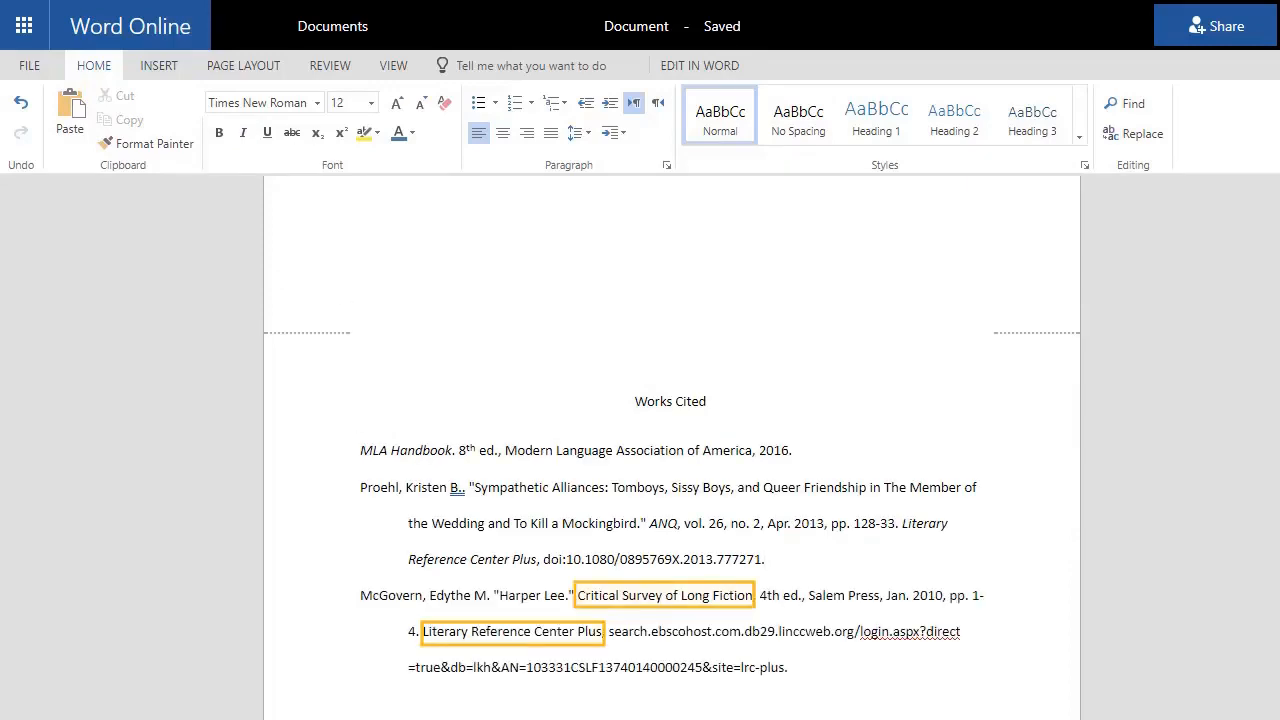
pyautogui.tripleClick(777, 663)
pyautogui.hotkey('ctrl', 'c')
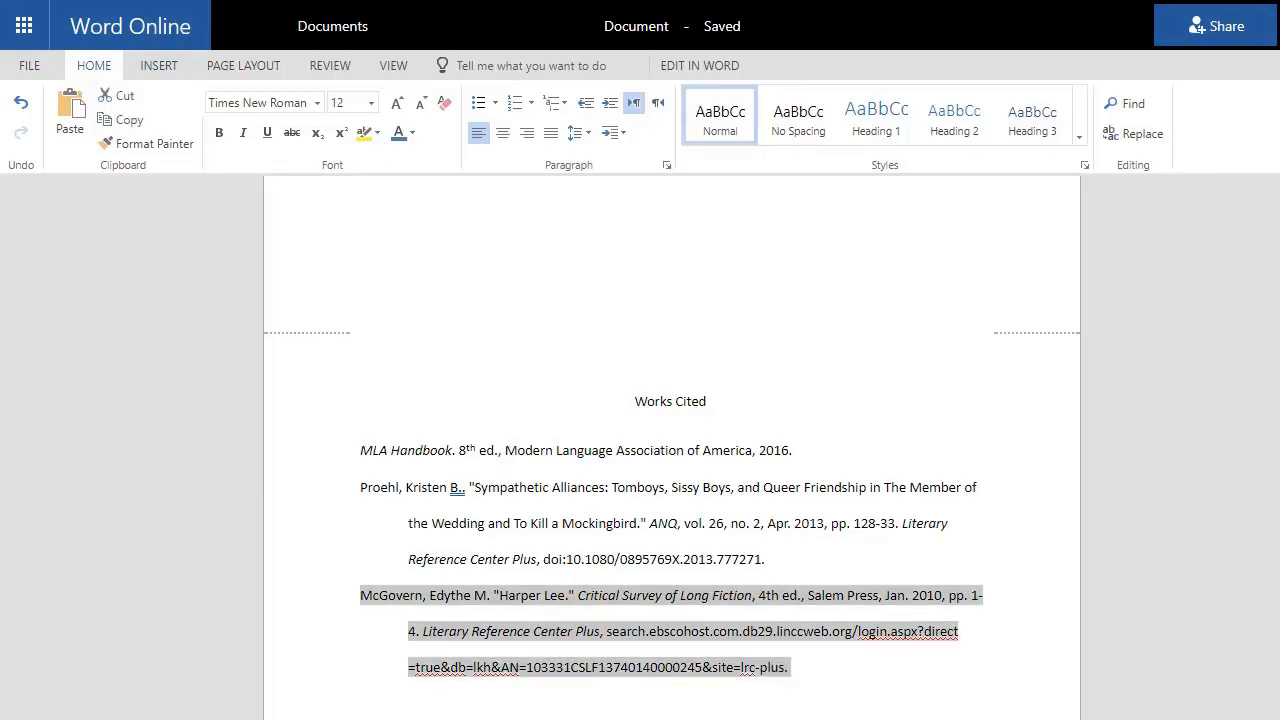
pyautogui.press('Delete')
pyautogui.click(360, 451)
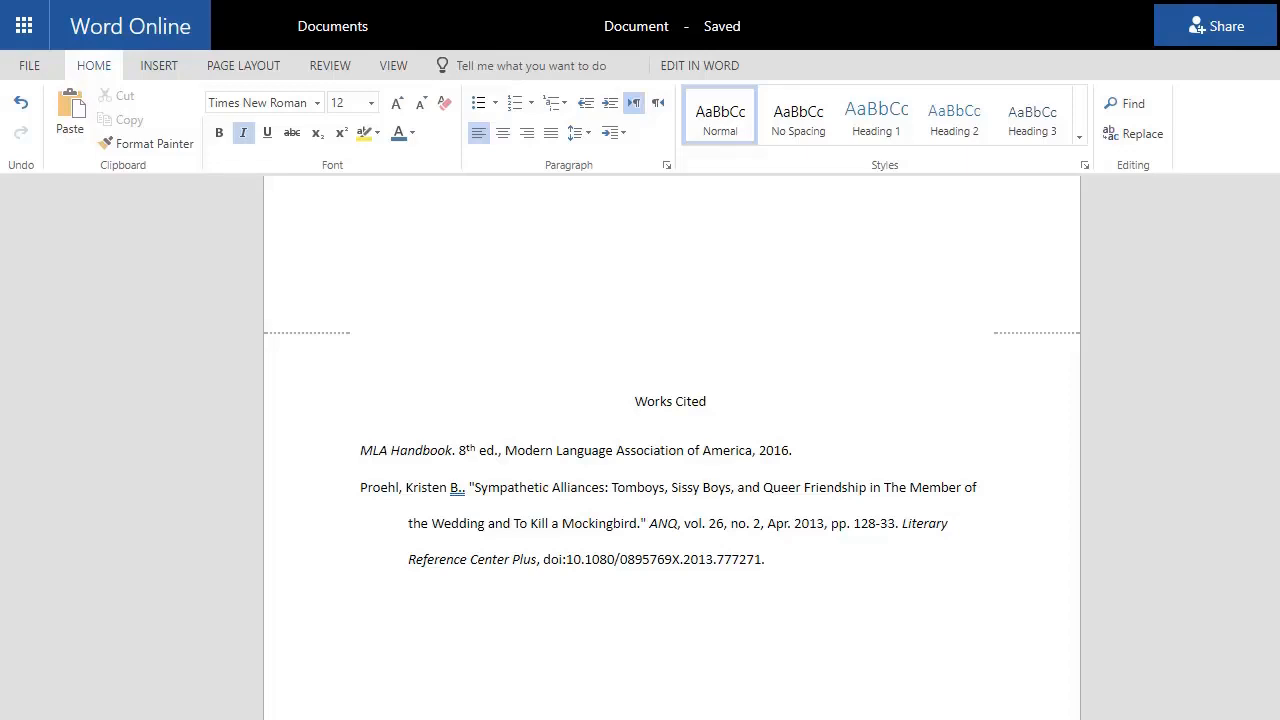
pyautogui.press('Return')
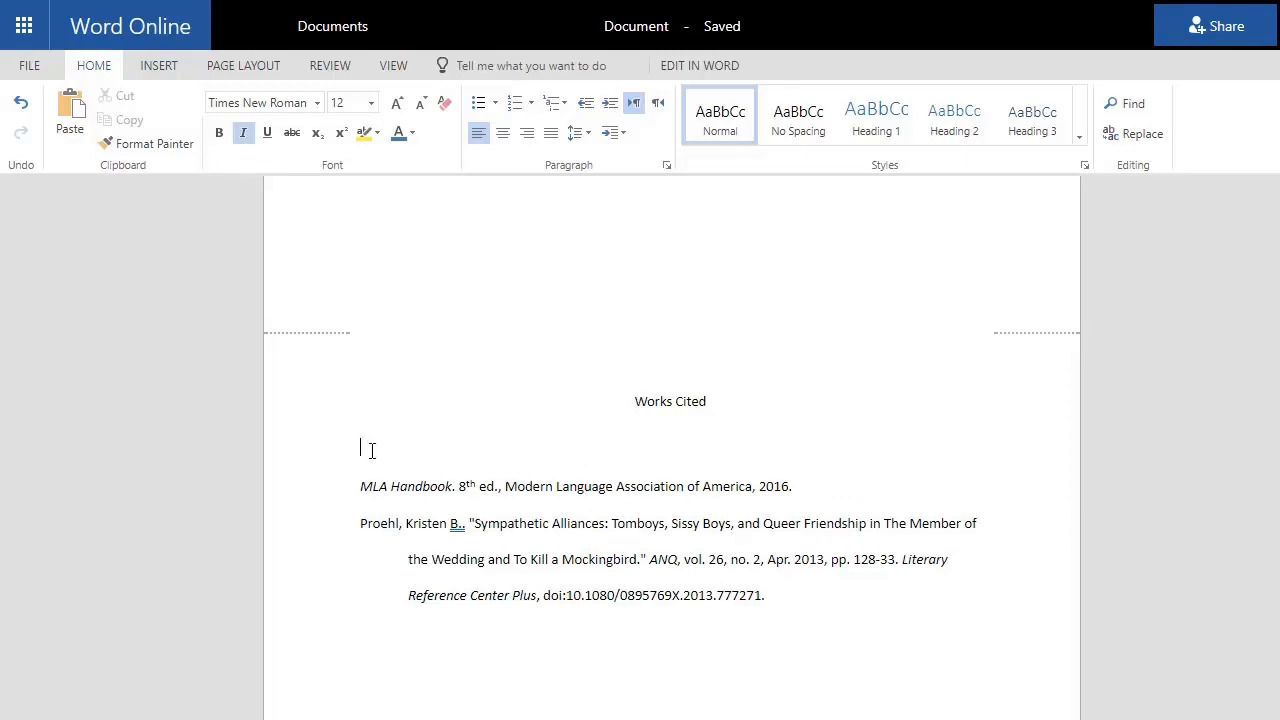
pyautogui.hotkey('ctrl', 'v')
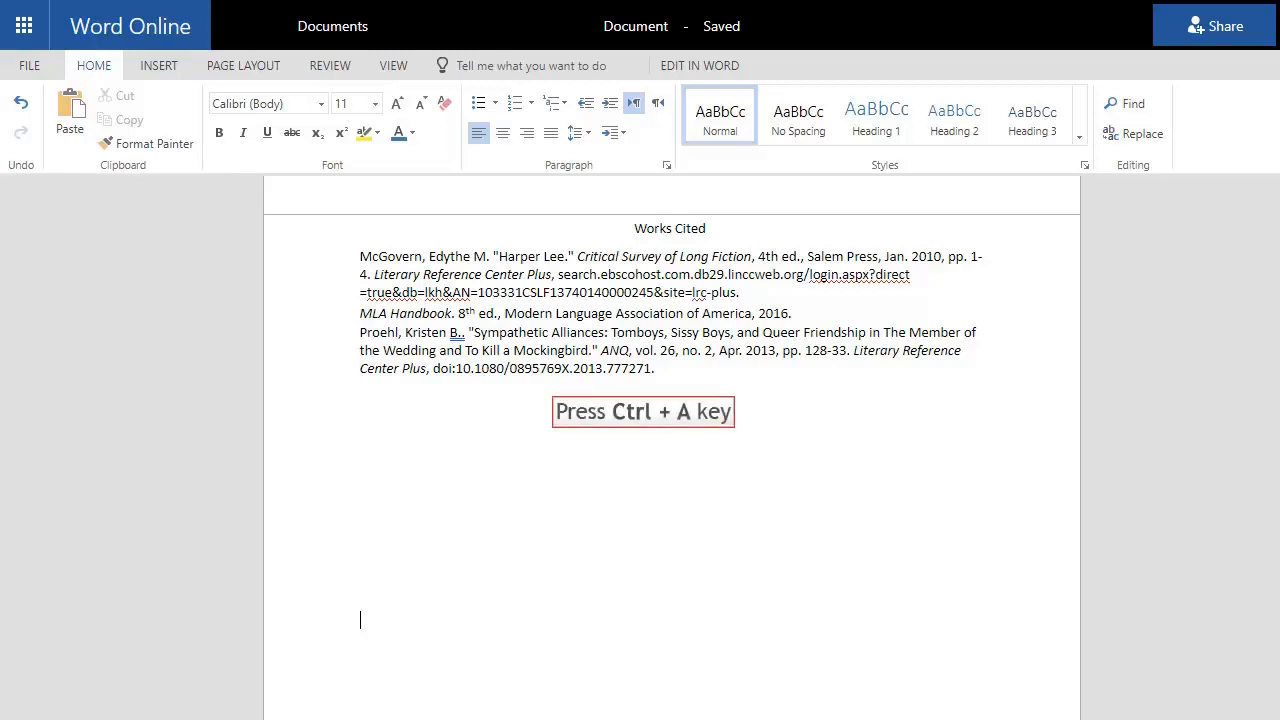
pyautogui.hotkey('ctrl', 'a')
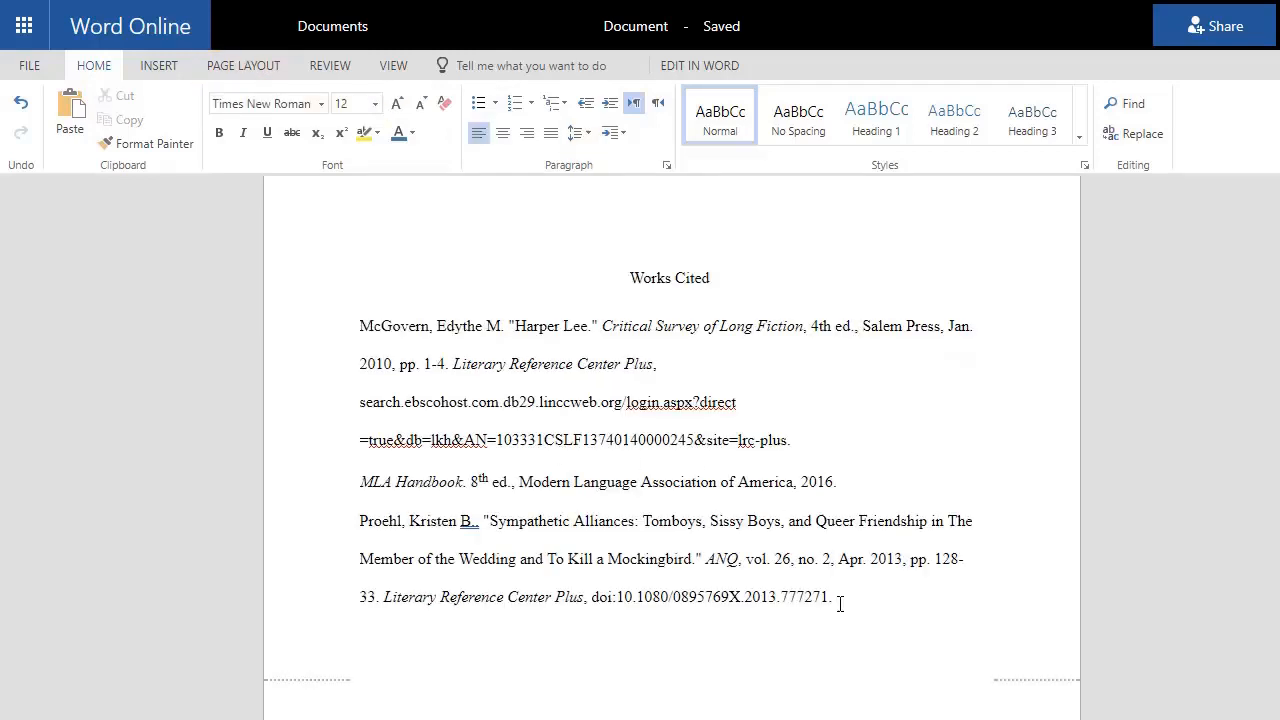
# Select the three Works Cited entries and apply a hanging indent in Paragraph settings
pyautogui.moveTo(832, 597); pyautogui.dragTo(360, 326)
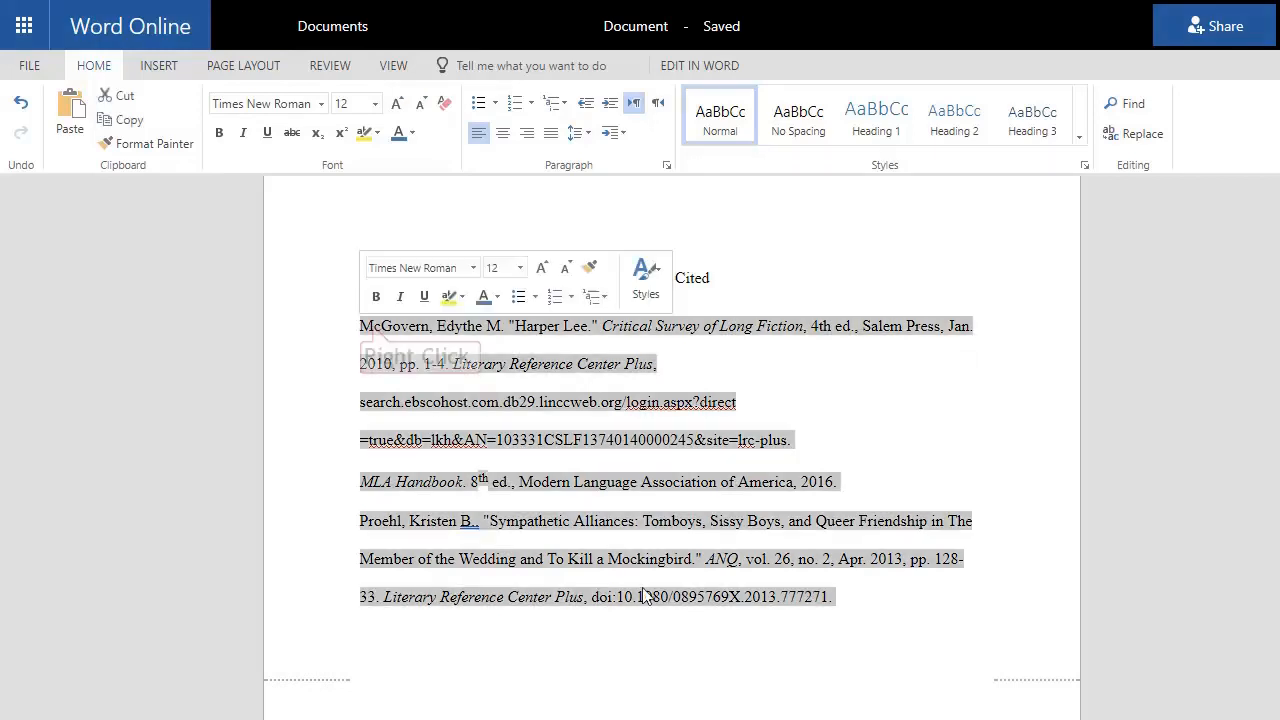
pyautogui.rightClick(371, 326)
pyautogui.click(437, 444)
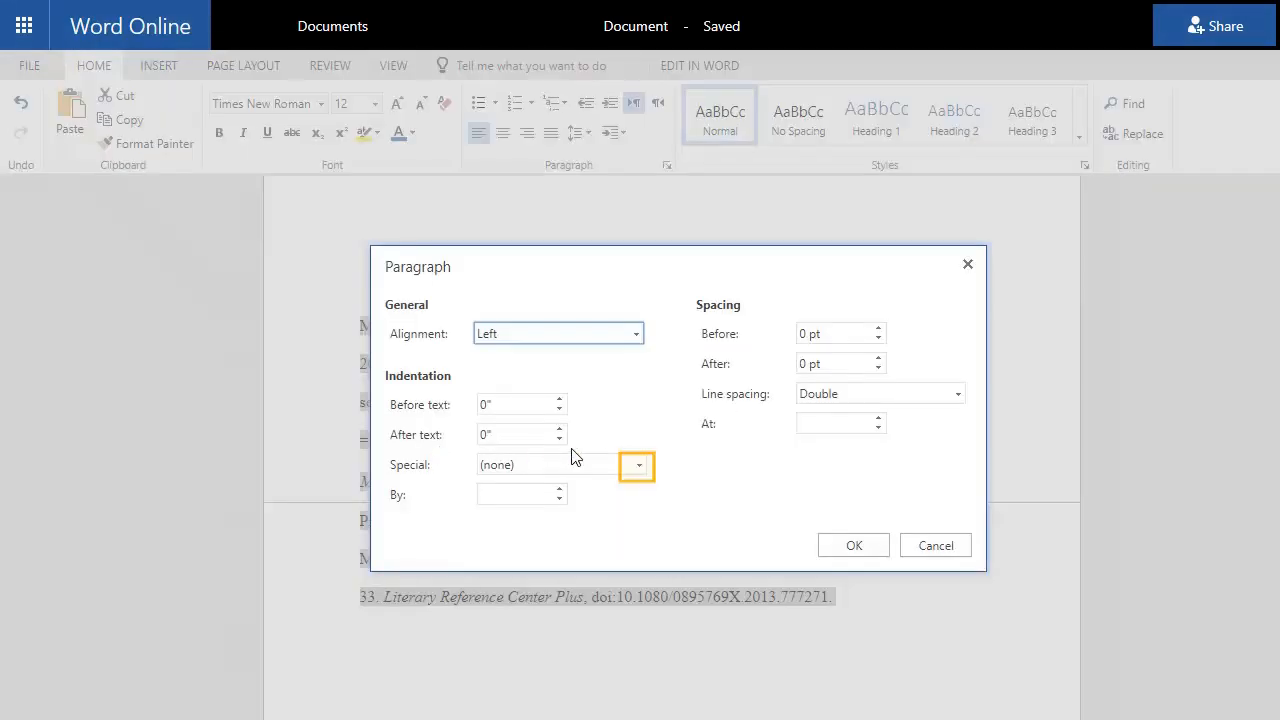
pyautogui.click(638, 466)
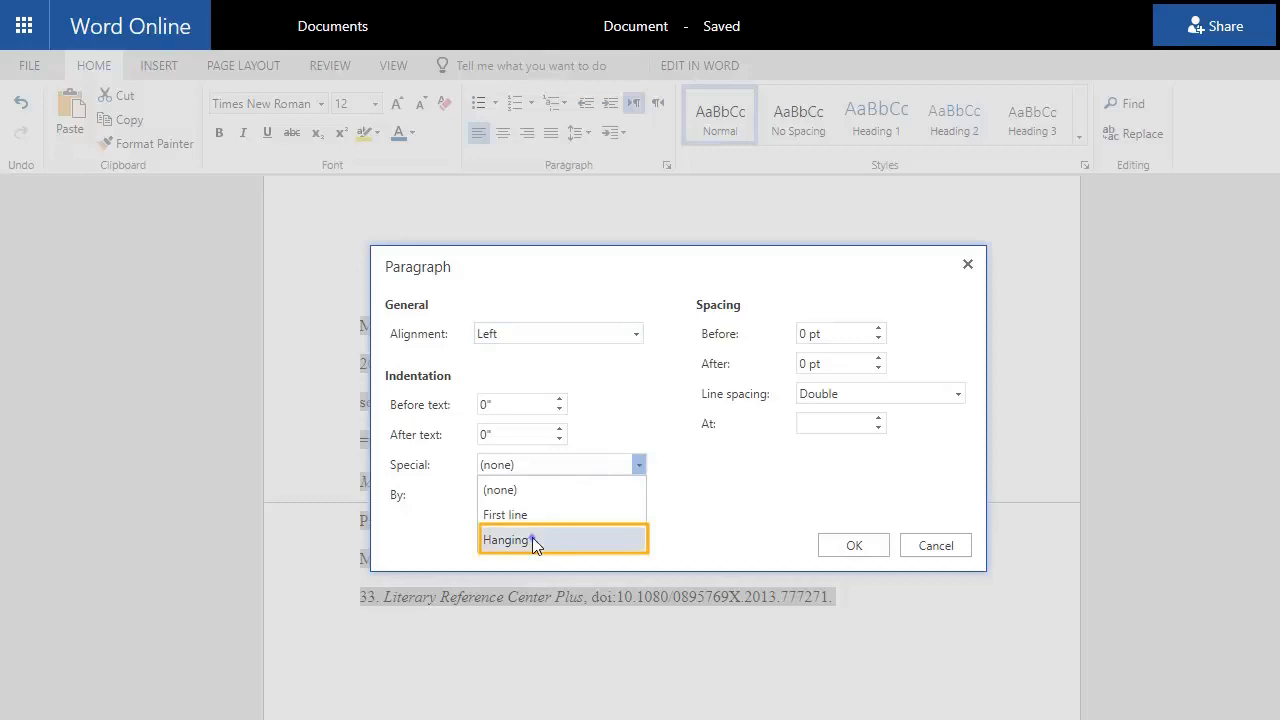
pyautogui.click(532, 537)
pyautogui.click(855, 545)
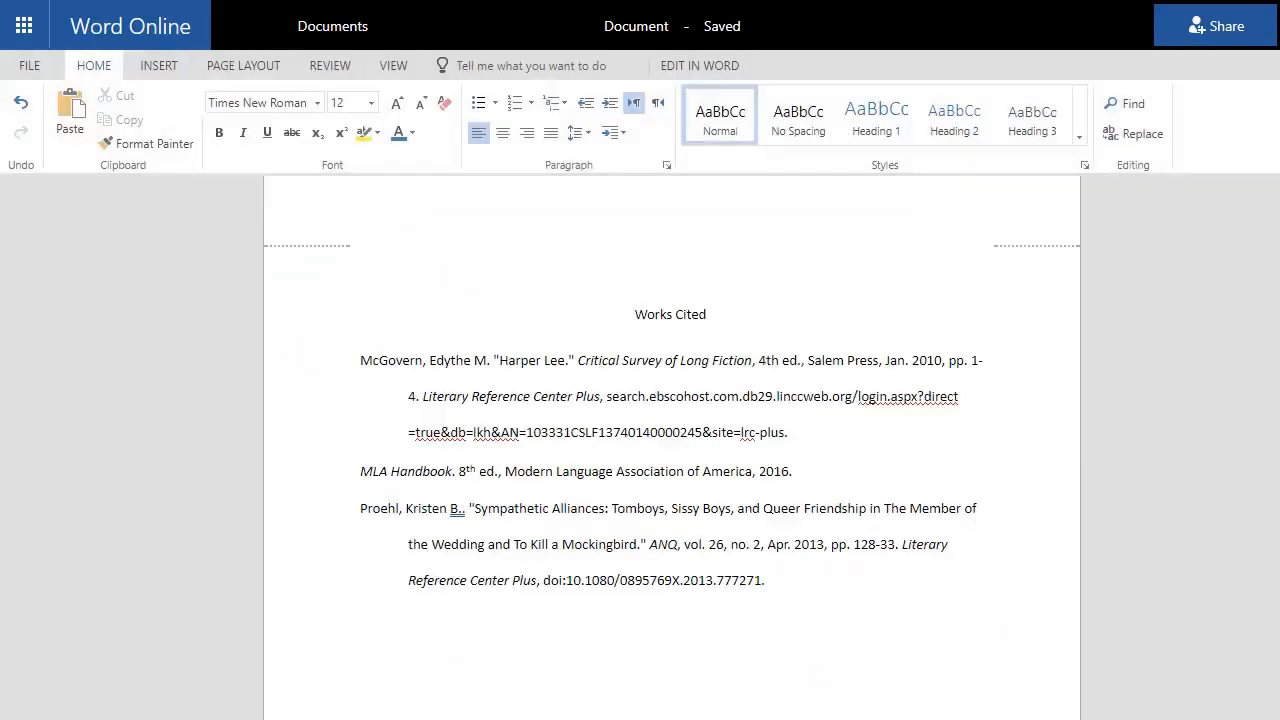